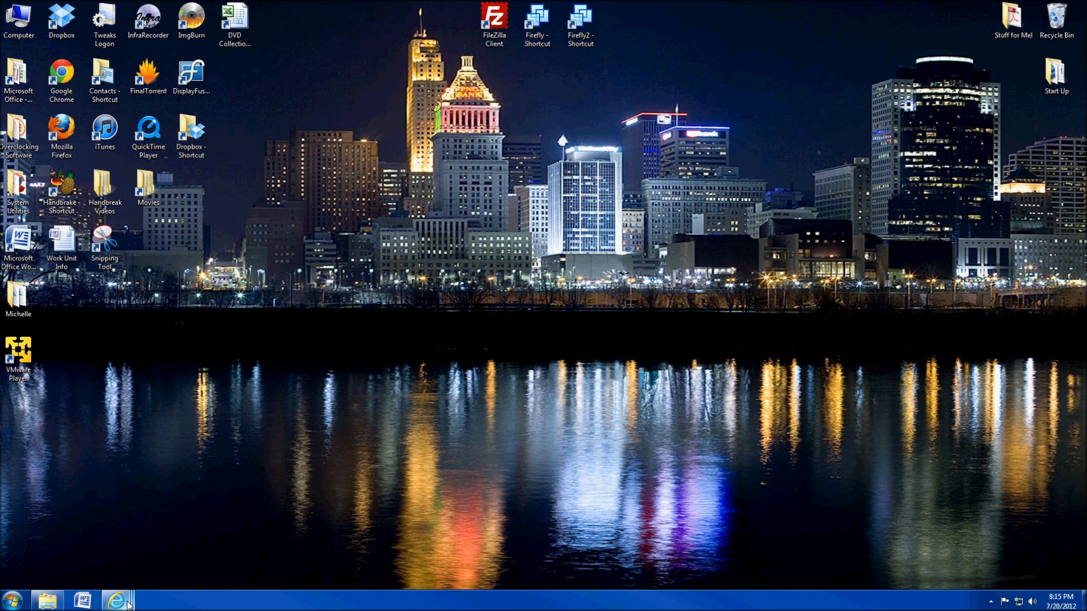
From the 'vmware player 3.0.0' results, open FileHippo's VMware Player 4.0.4 download page.
{"action": "mouse_move", "coordinate": [129, 606]}
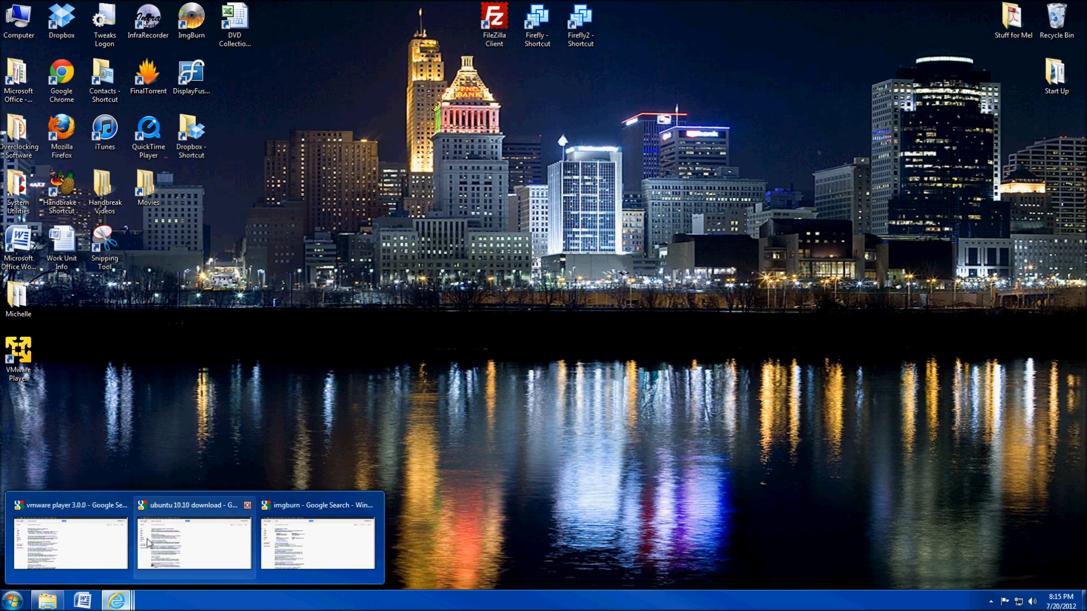
{"action": "mouse_move", "coordinate": [145, 544]}
{"action": "left_click", "coordinate": [71, 544]}
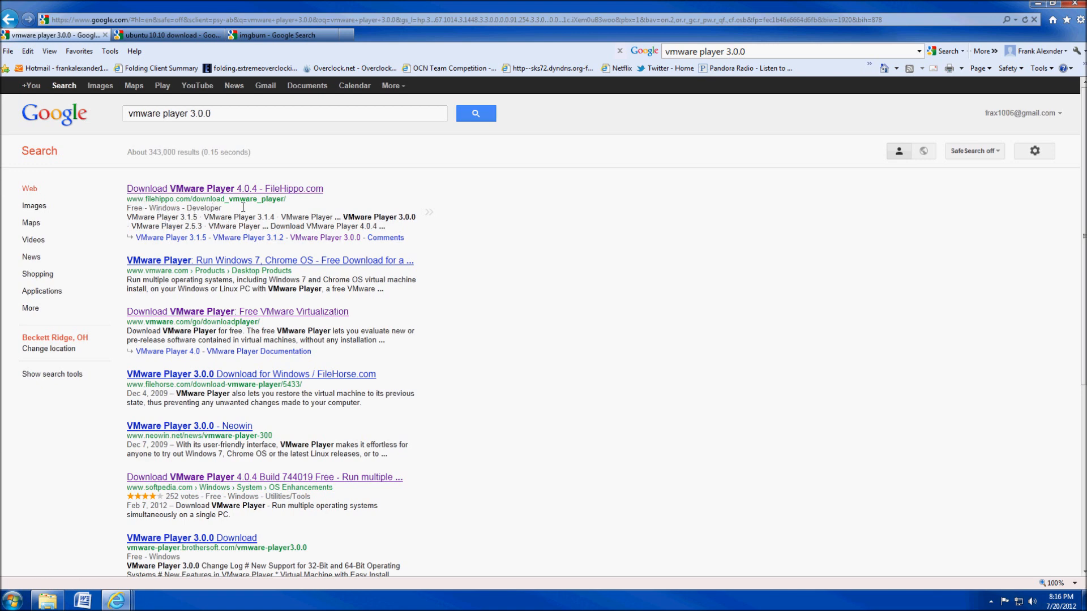
{"action": "left_click", "coordinate": [203, 190]}
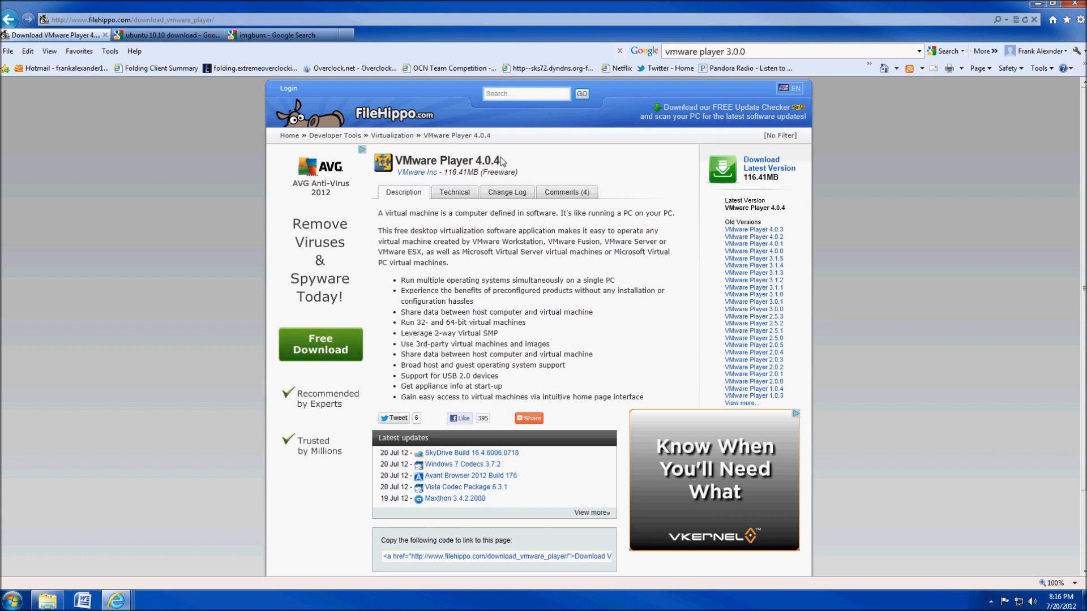
{"action": "left_click_drag", "start_coordinate": [501, 162], "coordinate": [395, 162]}
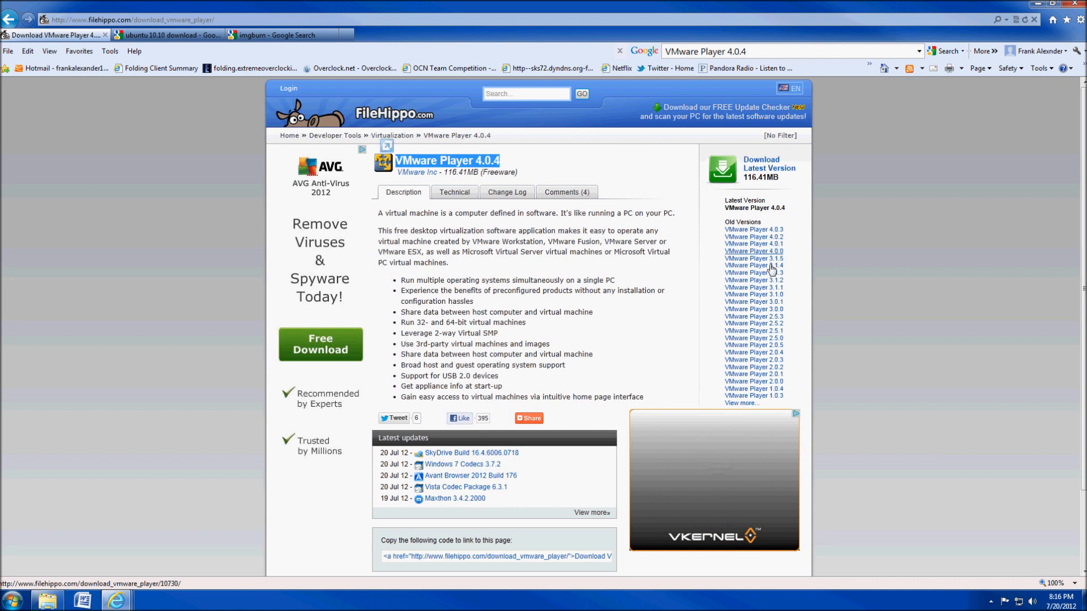
Request VMware-player-3.0.0-203739.exe from FileHippo's old versions, then cancel the run-or-save prompt.
{"action": "left_click", "coordinate": [776, 311]}
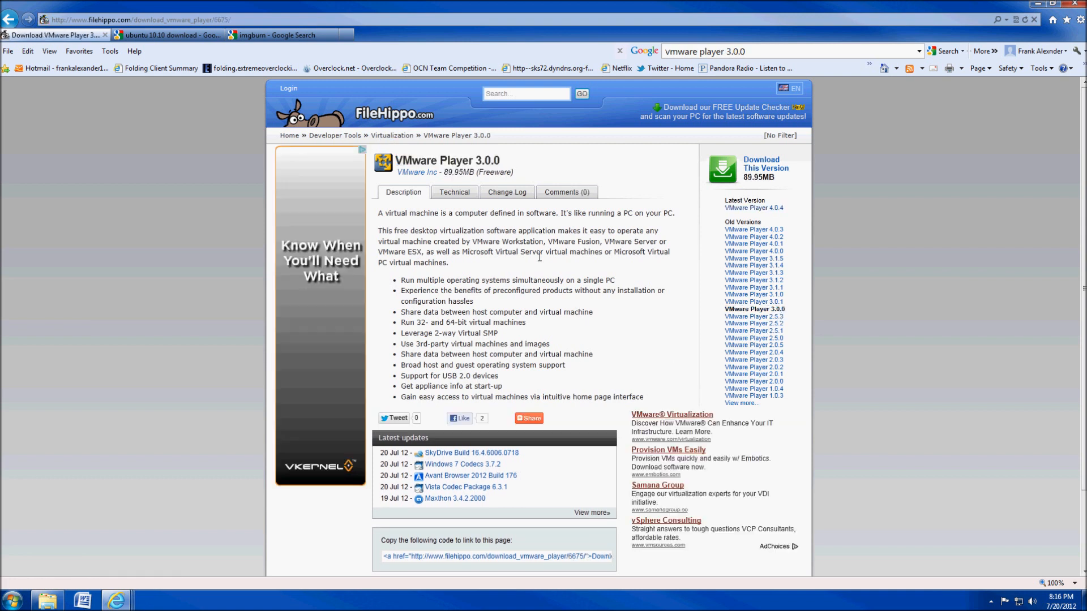
{"action": "left_click", "coordinate": [771, 169]}
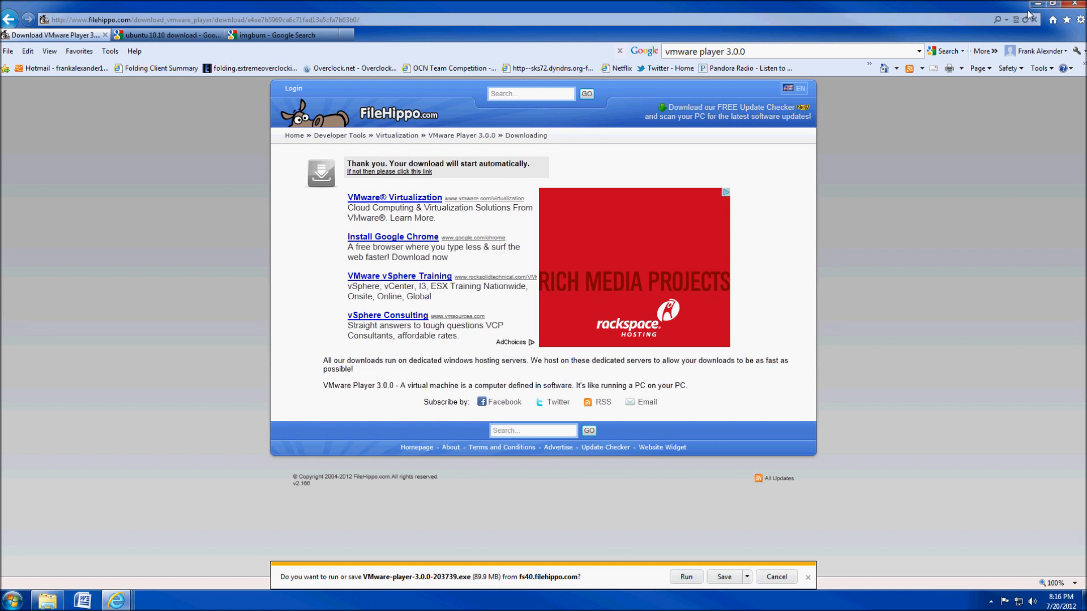
{"action": "left_click", "coordinate": [780, 578]}
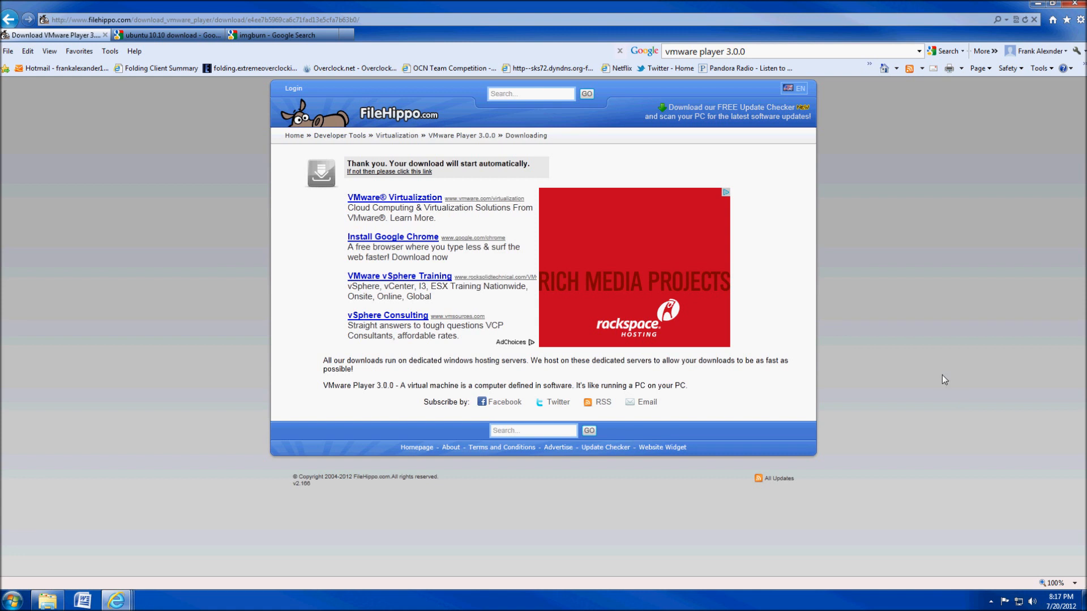
Open the Ubuntu 10.10 (Maverick Meerkat) releases page from the 'ubuntu 10.10 download' results.
{"action": "left_click", "coordinate": [156, 38]}
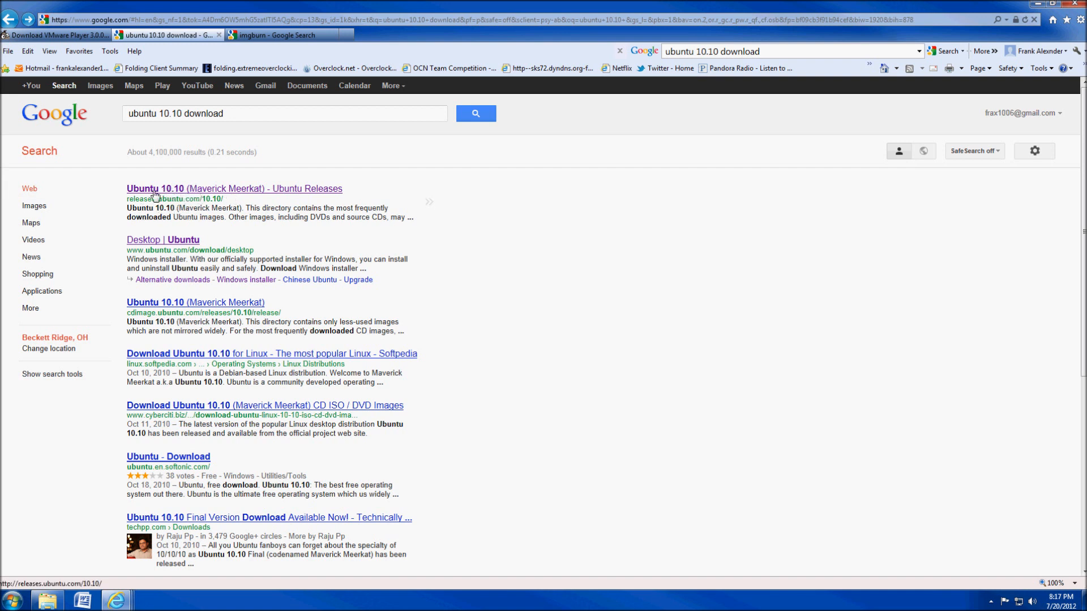
{"action": "left_click", "coordinate": [241, 191]}
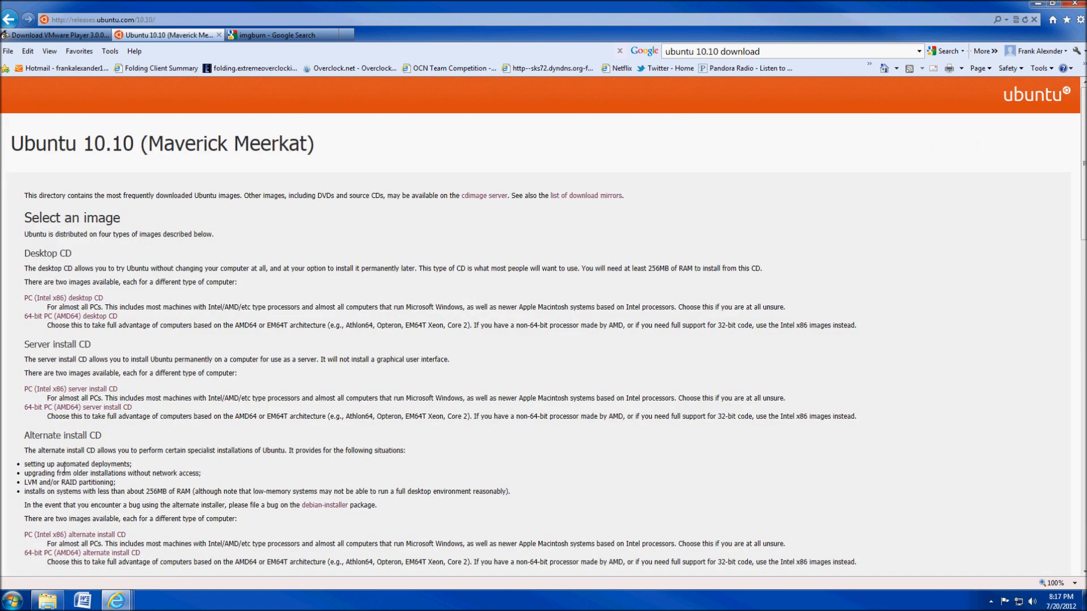
{"action": "scroll", "coordinate": [271, 316], "scroll_direction": "down", "scroll_amount": 8}
{"action": "scroll", "coordinate": [272, 316], "scroll_direction": "up", "scroll_amount": 7}
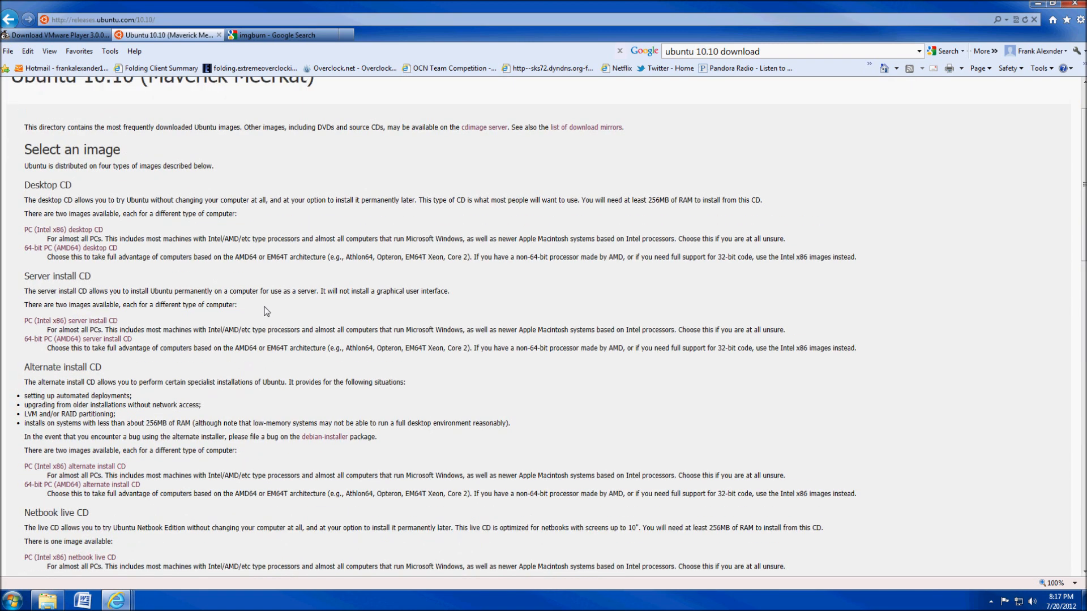
{"action": "scroll", "coordinate": [267, 311], "scroll_direction": "up", "scroll_amount": 1}
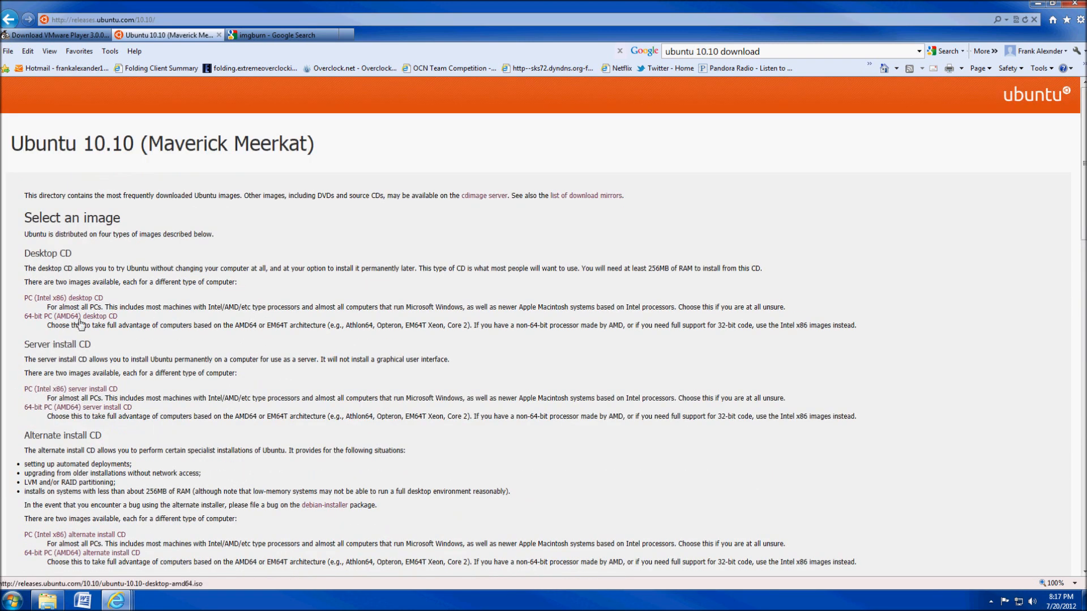
Request ubuntu-10.10-desktop-amd64.iso via the 64-bit desktop CD link, then close the prompt.
{"action": "left_click_drag", "start_coordinate": [126, 318], "coordinate": [22, 321]}
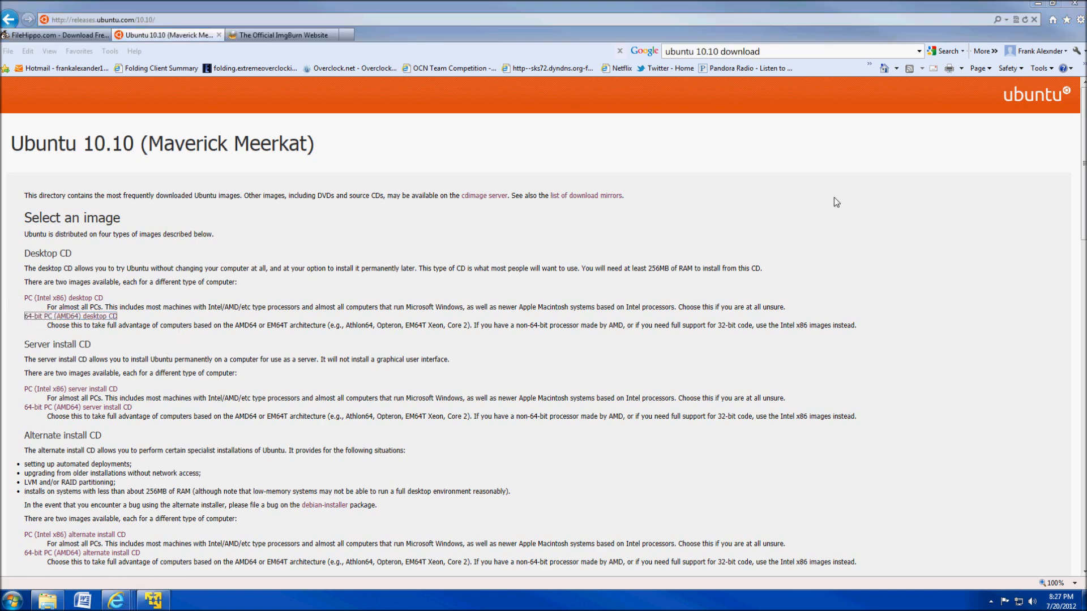
{"action": "left_click", "coordinate": [140, 327]}
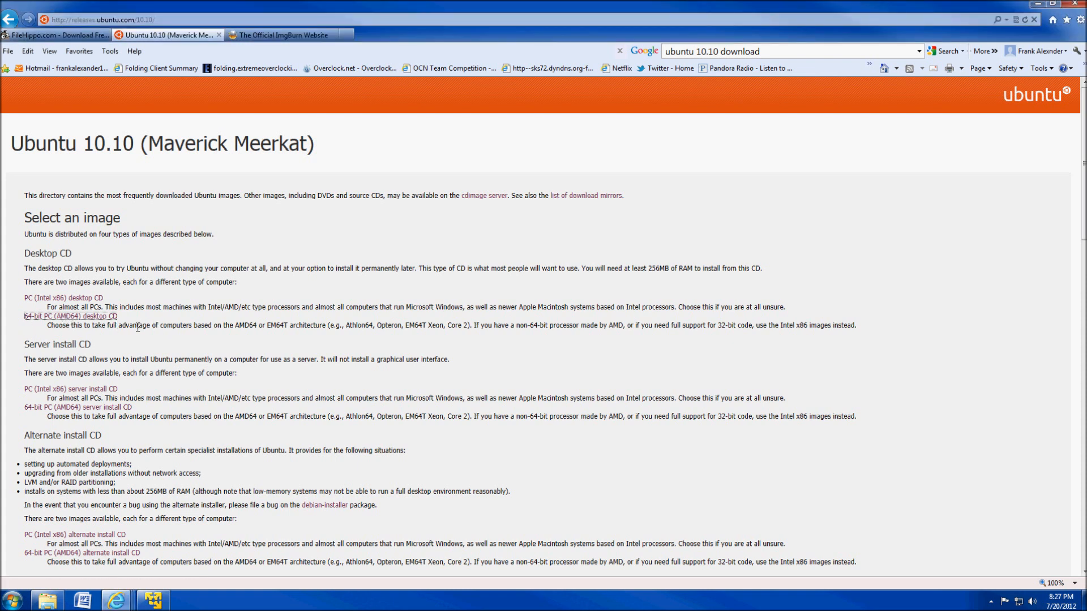
{"action": "left_click_drag", "start_coordinate": [127, 321], "coordinate": [24, 317]}
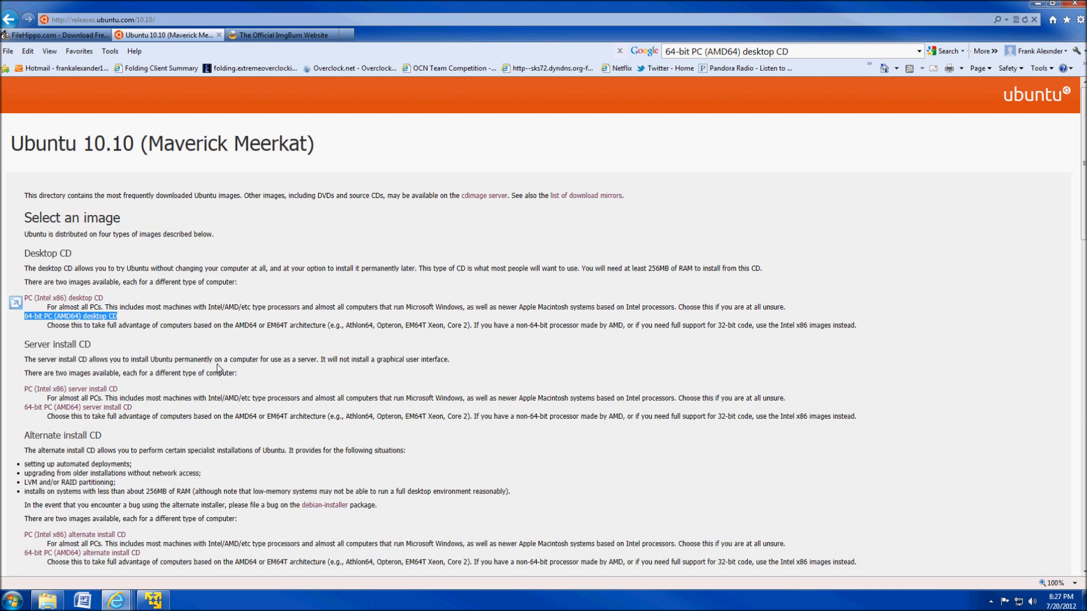
{"action": "left_click", "coordinate": [116, 318]}
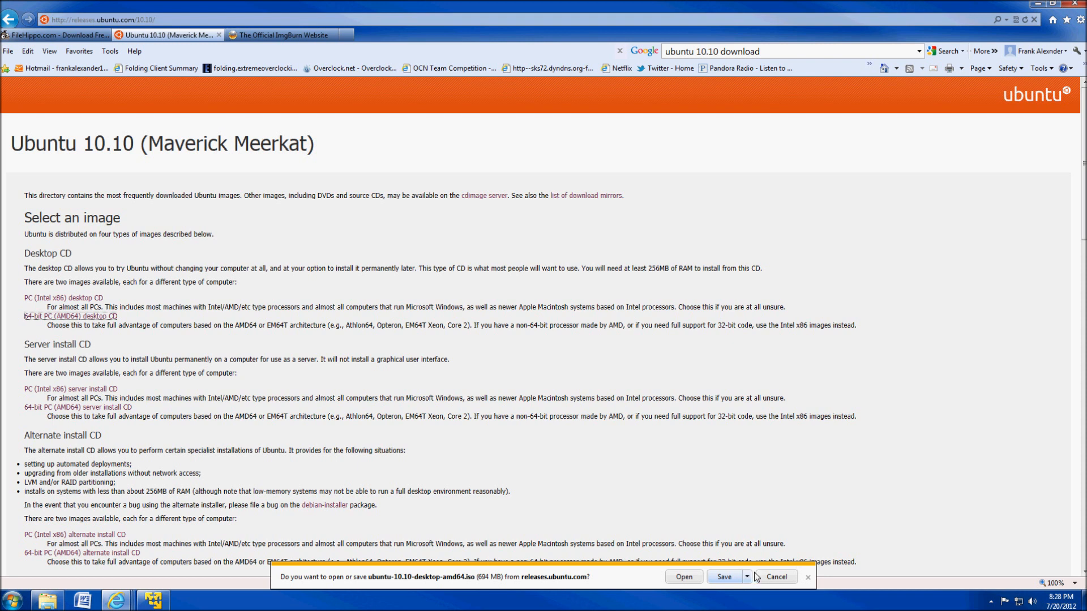
{"action": "left_click", "coordinate": [778, 578]}
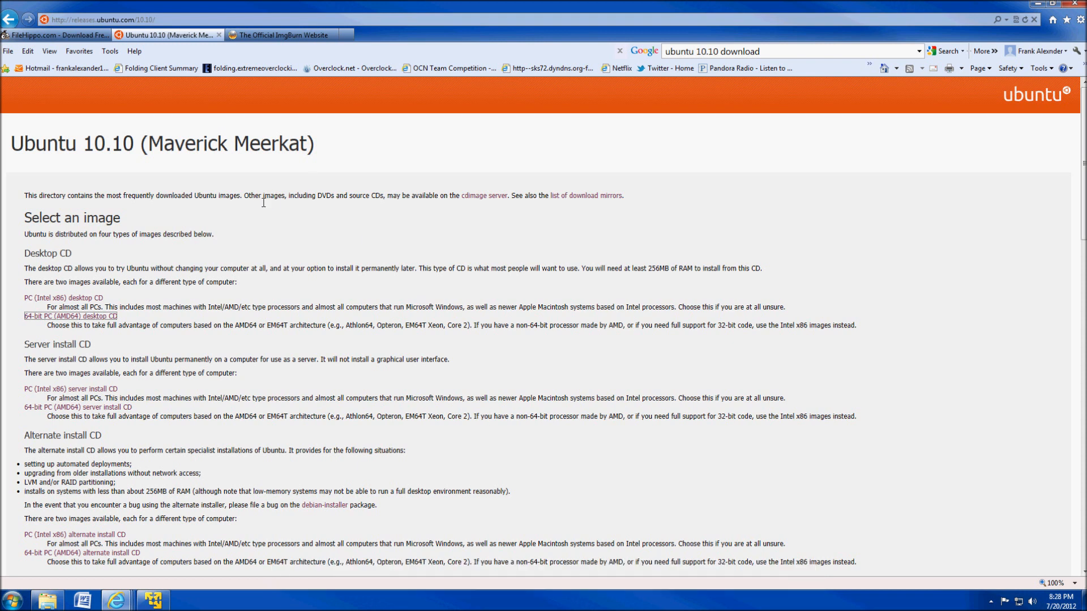
Open the ImgBurn v2.5.7.0 download page from the search results, then minimize the browser.
{"action": "left_click", "coordinate": [270, 36]}
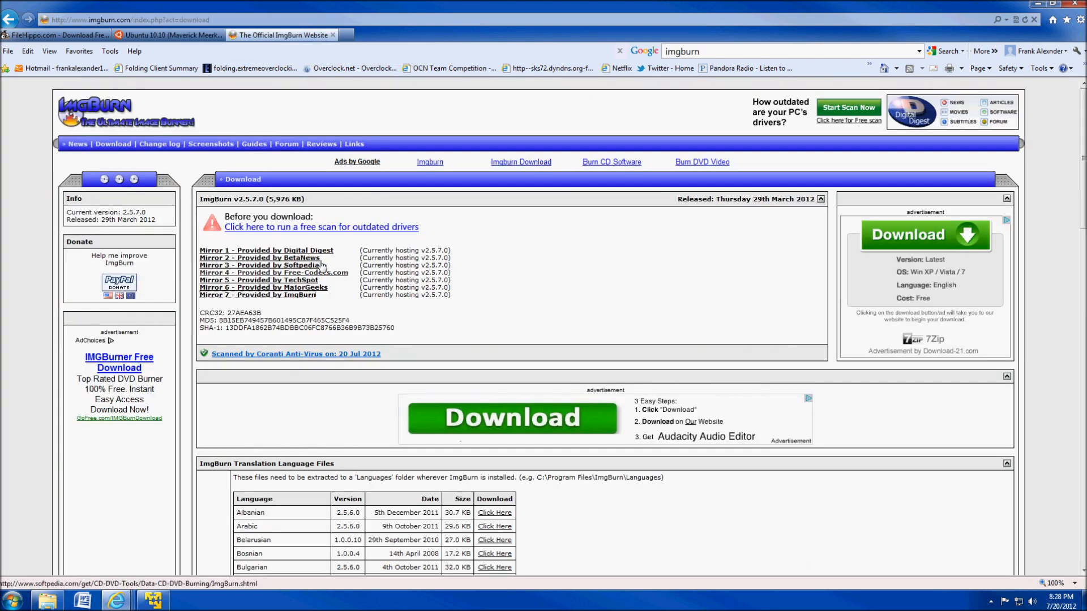
{"action": "left_click", "coordinate": [9, 21]}
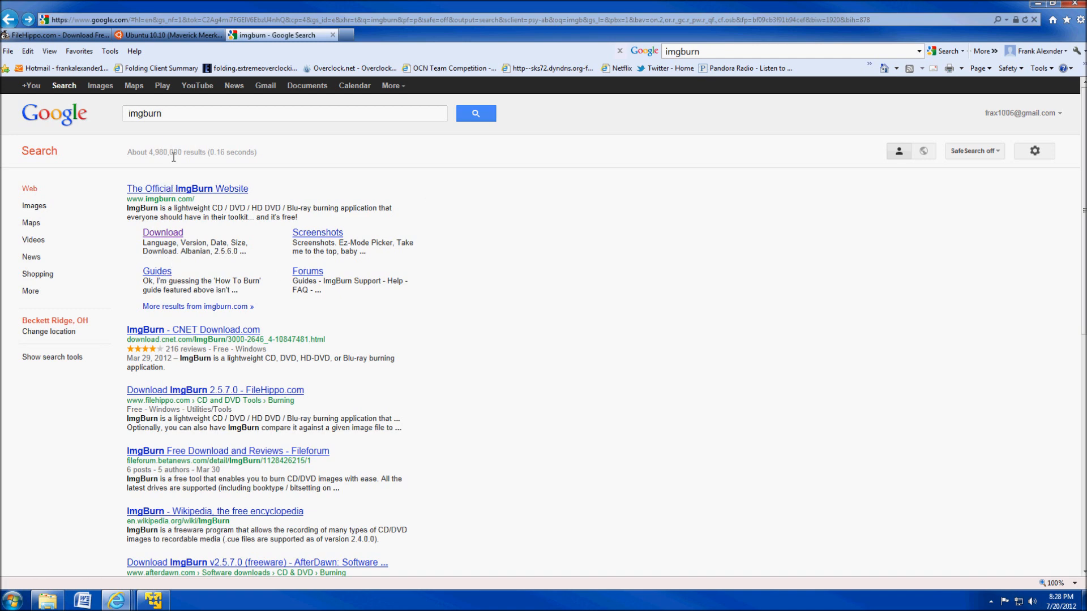
{"action": "left_click", "coordinate": [160, 234]}
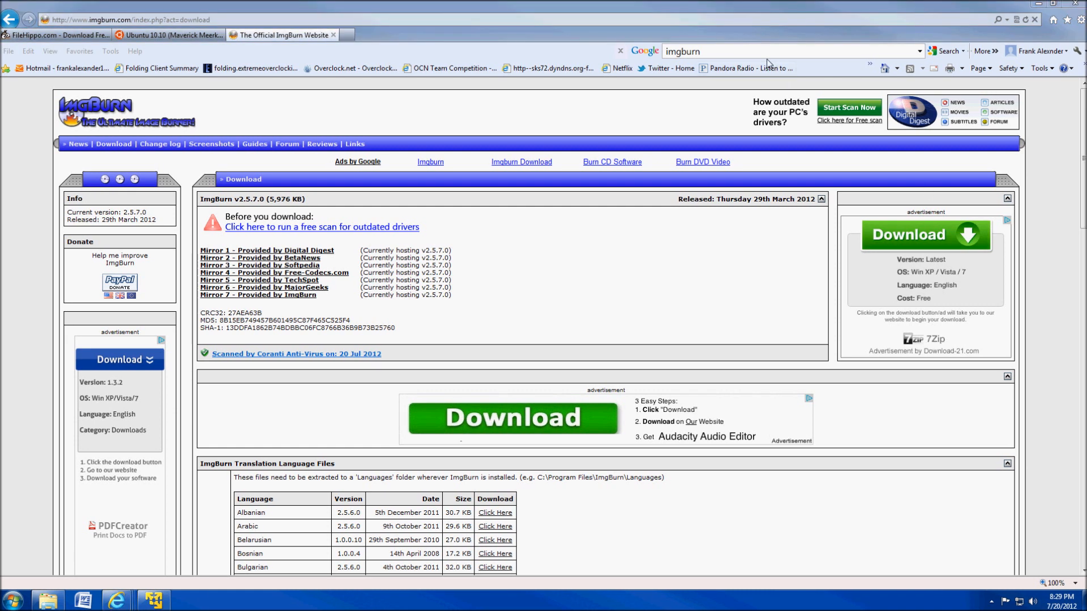
{"action": "left_click", "coordinate": [1040, 6]}
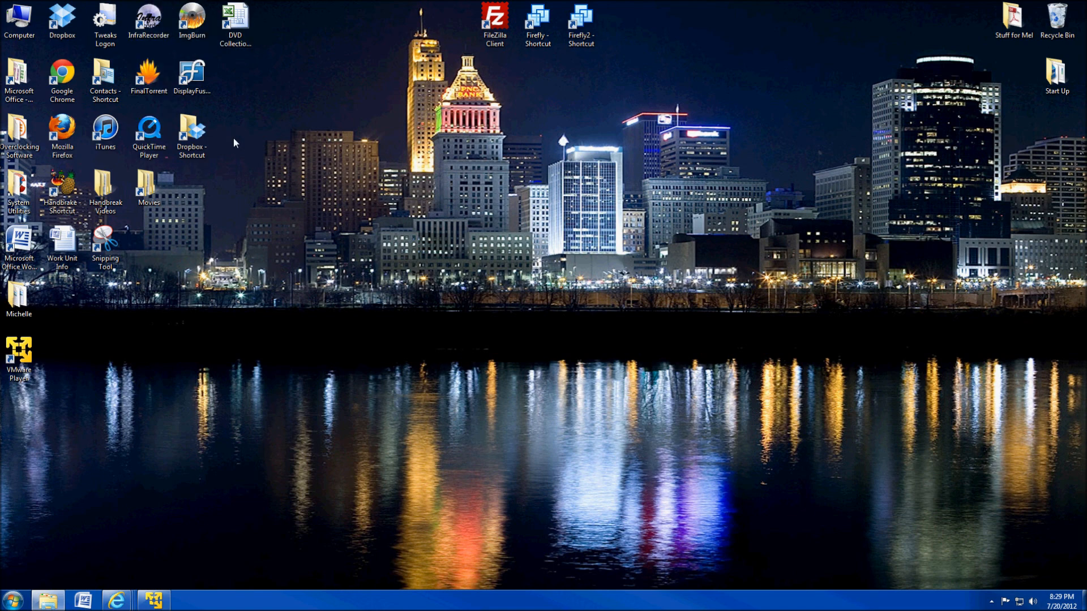
Launch ImgBurn in write-image mode with ubuntu-10.10-desktop-amd64 as the source image.
{"action": "double_click", "coordinate": [192, 23]}
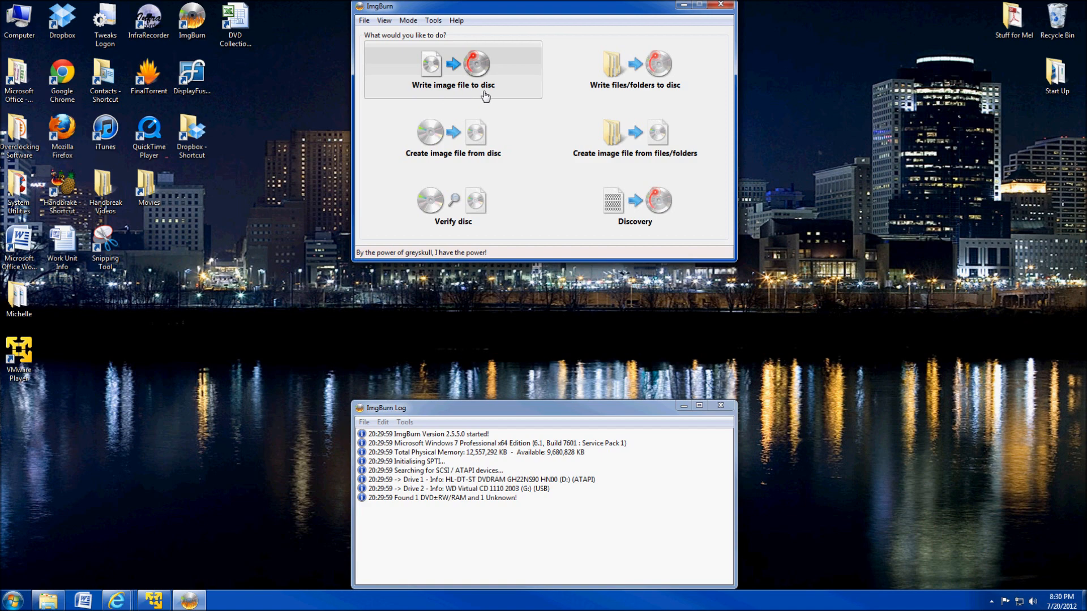
{"action": "left_click", "coordinate": [484, 94]}
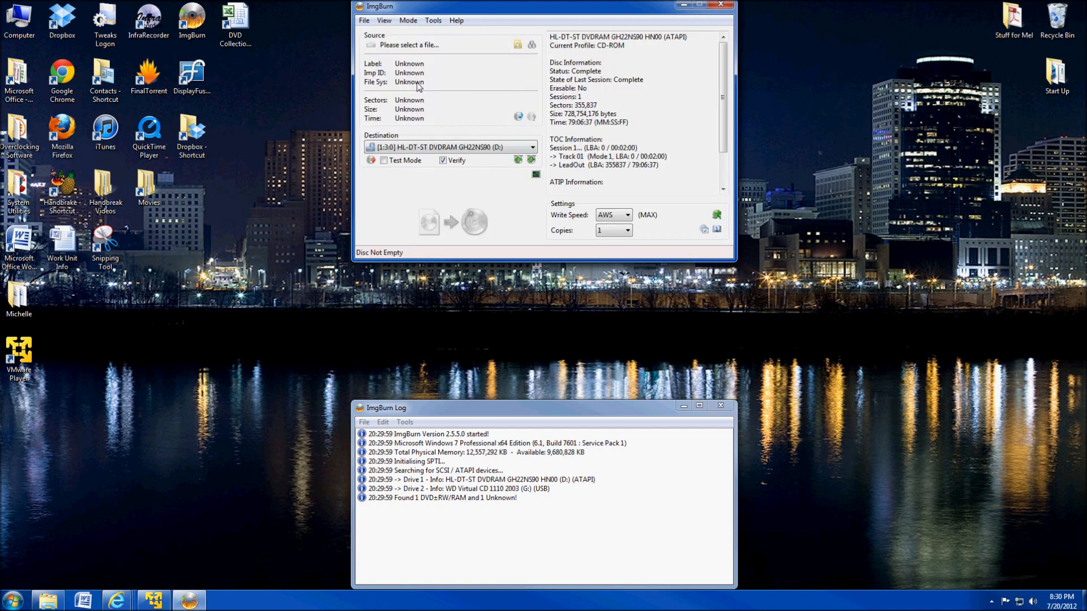
{"action": "left_click", "coordinate": [366, 21]}
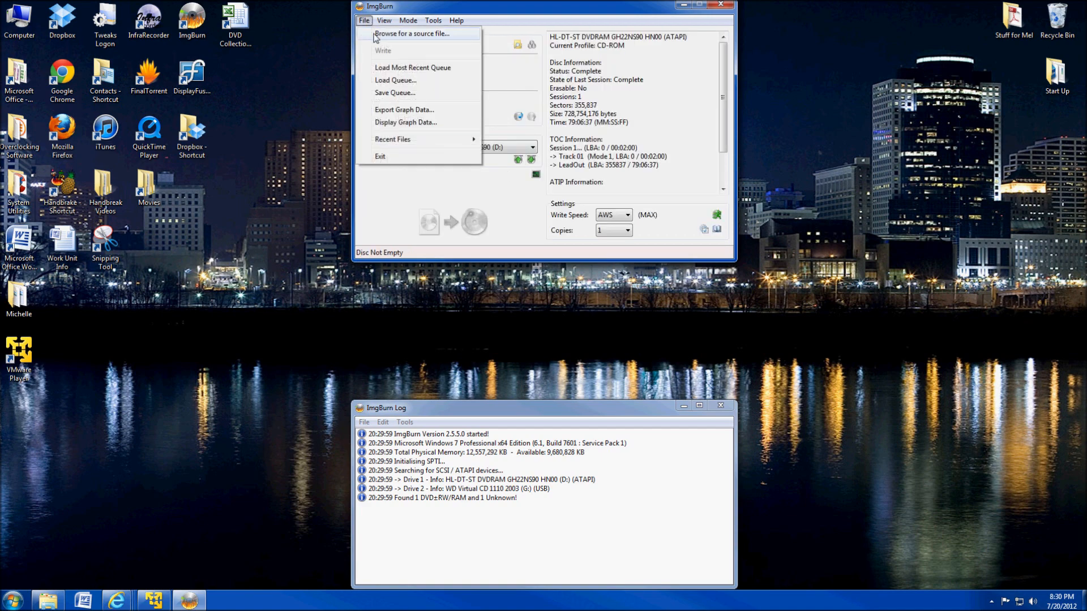
{"action": "left_click", "coordinate": [397, 34]}
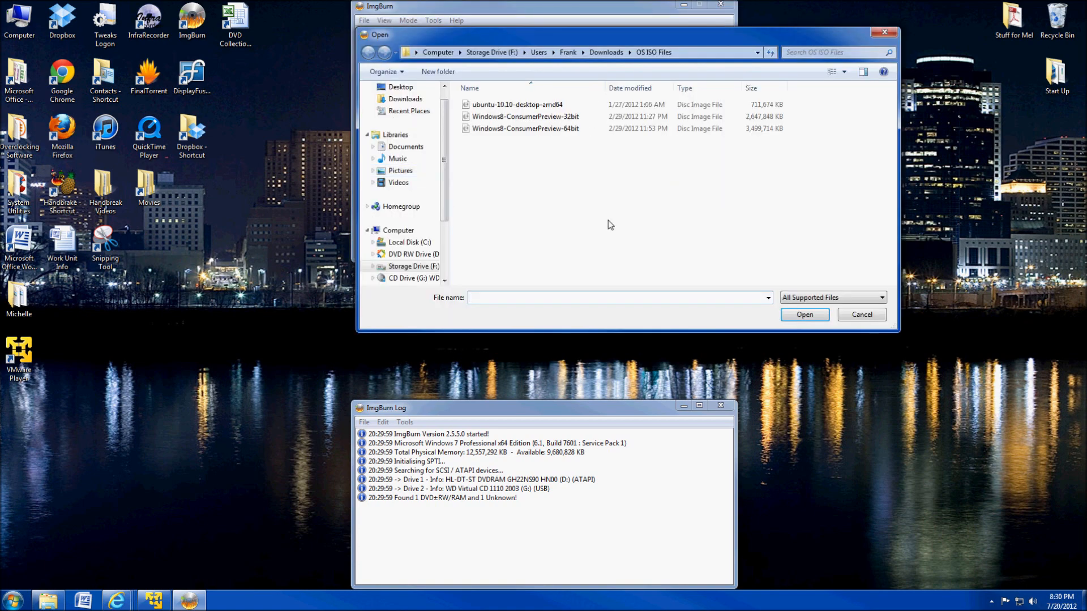
{"action": "left_click", "coordinate": [527, 105]}
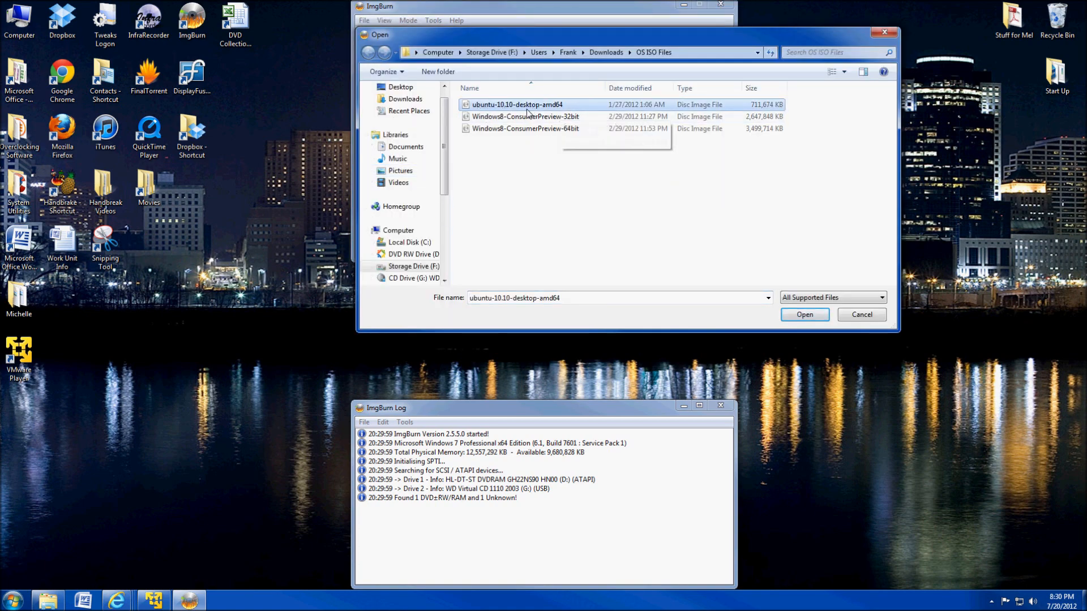
{"action": "left_click", "coordinate": [804, 315]}
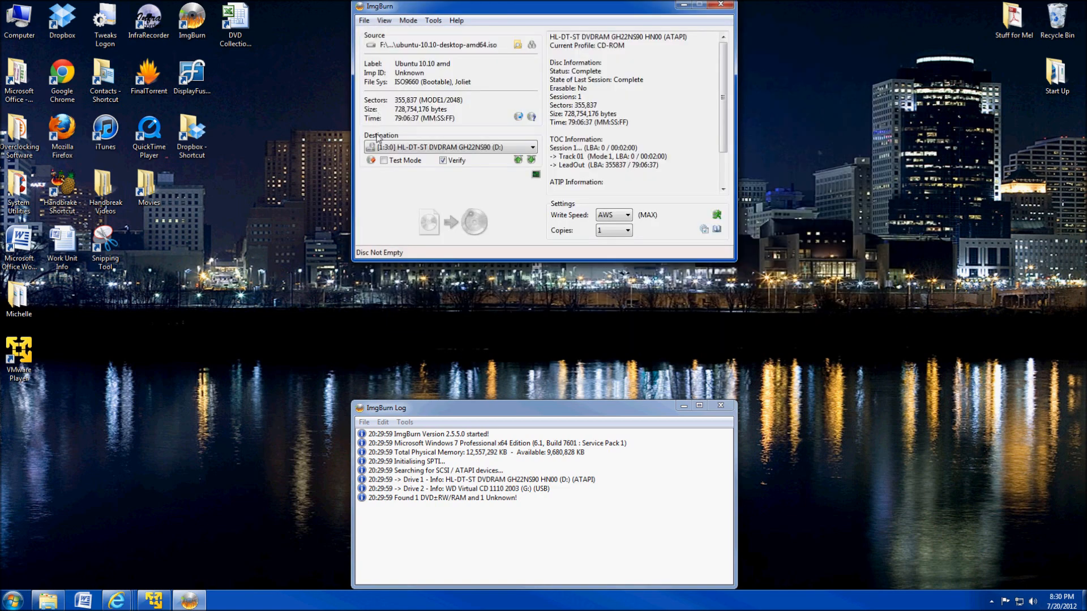
Keep the D: DVD drive as the burn destination and exit ImgBurn.
{"action": "left_click", "coordinate": [466, 148]}
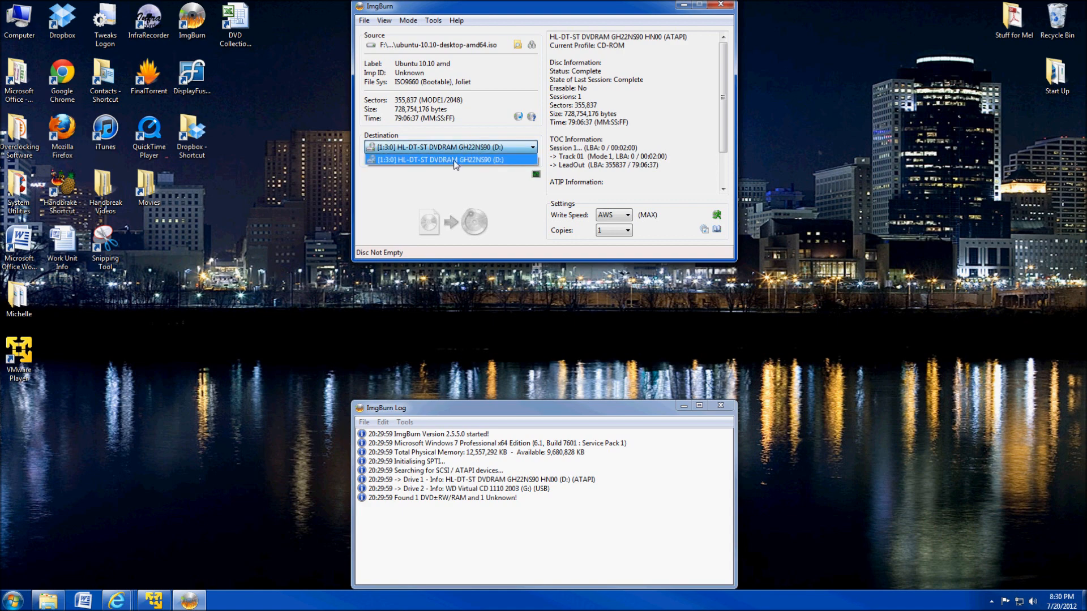
{"action": "left_click", "coordinate": [455, 160]}
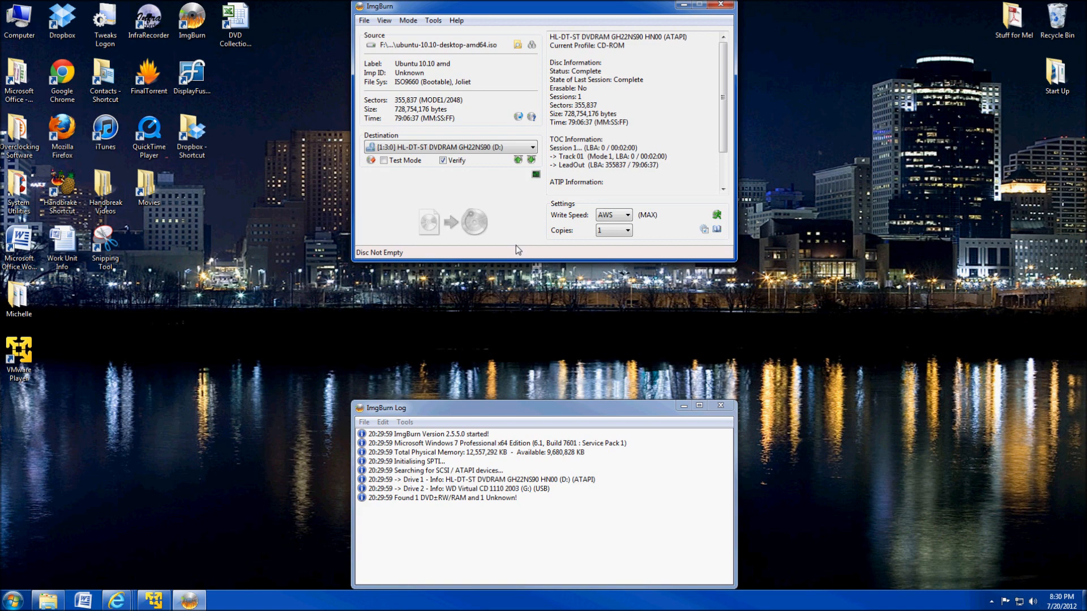
{"action": "left_click", "coordinate": [721, 6]}
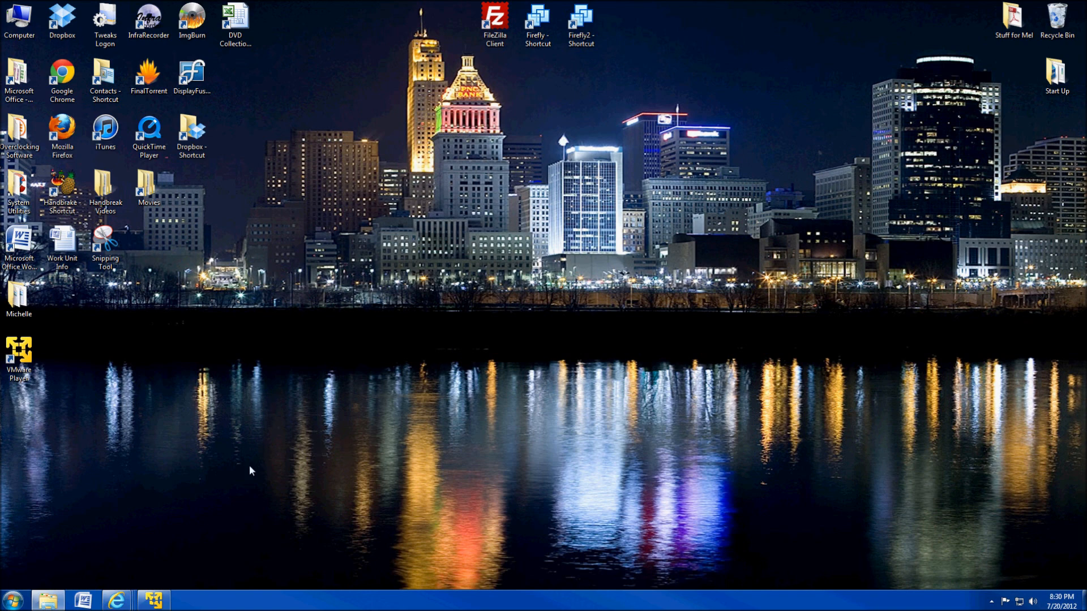
Restore VMware Player, review the FireflyVM and Firefly2 details, and return to the Home page.
{"action": "mouse_move", "coordinate": [150, 604]}
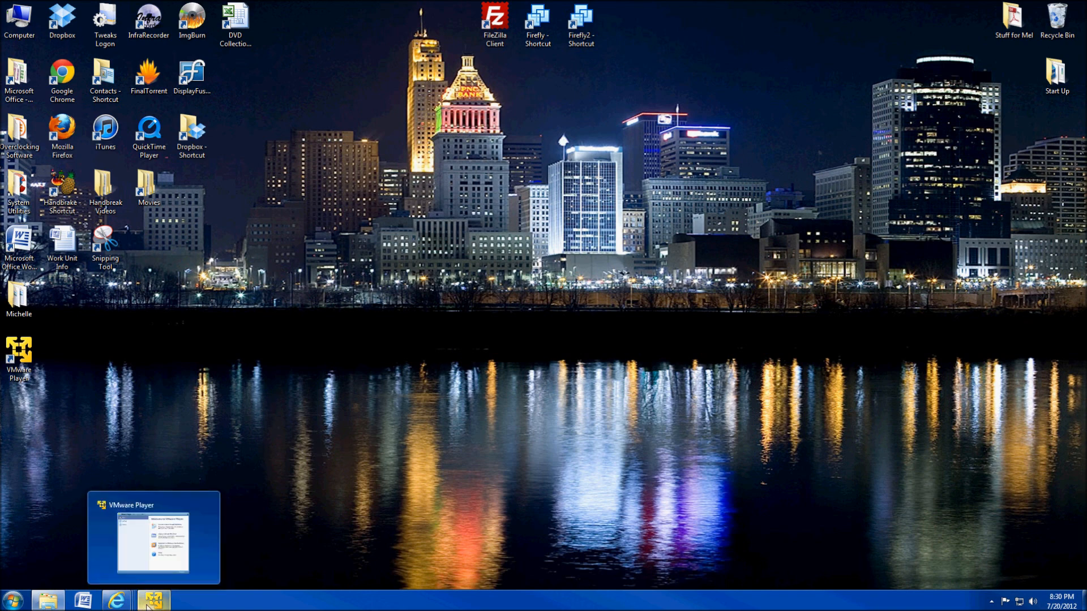
{"action": "left_click", "coordinate": [150, 603]}
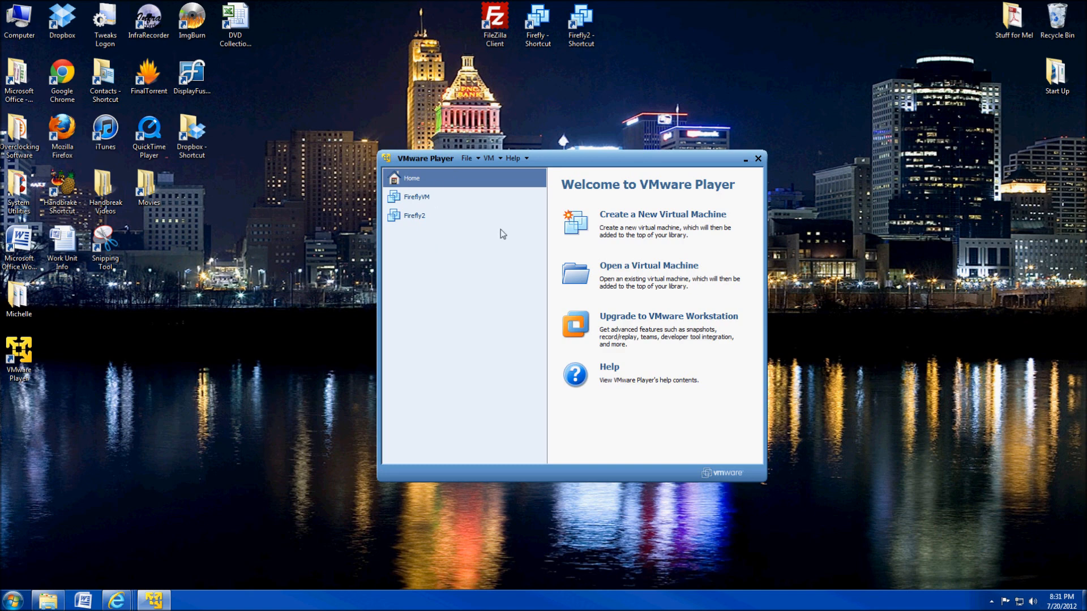
{"action": "left_click", "coordinate": [424, 215]}
{"action": "left_click", "coordinate": [422, 181]}
{"action": "left_click", "coordinate": [420, 220]}
{"action": "left_click", "coordinate": [417, 198]}
{"action": "left_click", "coordinate": [416, 214]}
{"action": "left_click", "coordinate": [417, 199]}
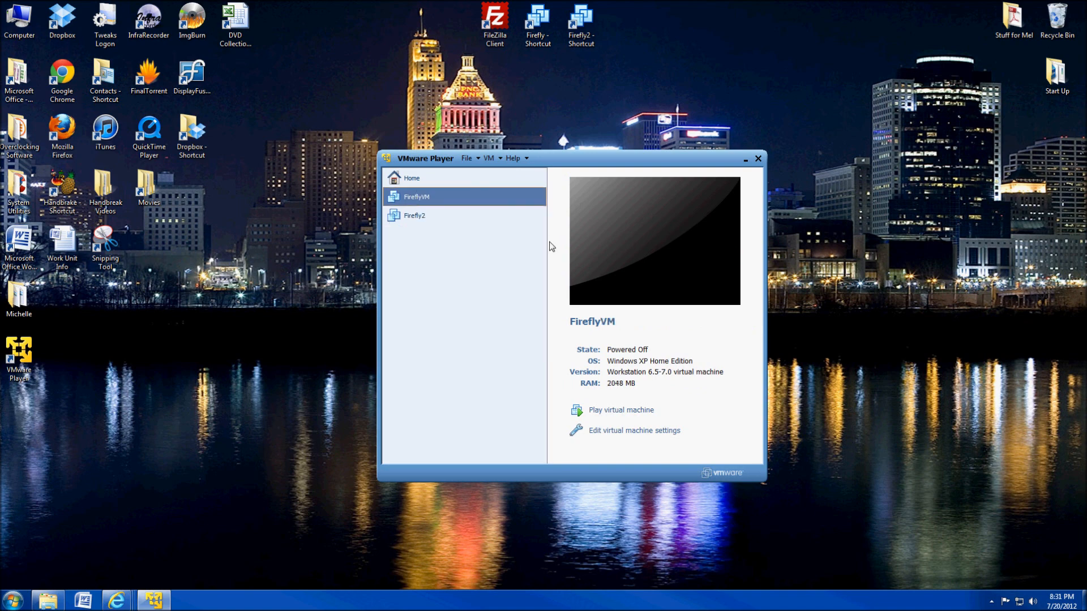
{"action": "left_click", "coordinate": [423, 178]}
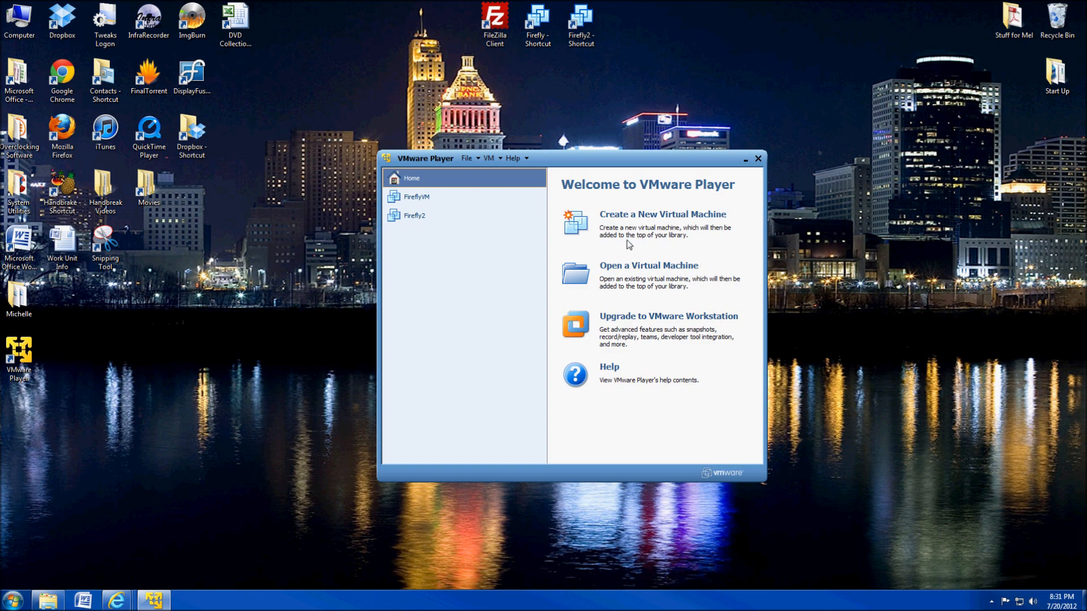
Start a new virtual machine installing from the ubuntu-10.10-desktop-amd64 disc image file.
{"action": "left_click", "coordinate": [654, 215]}
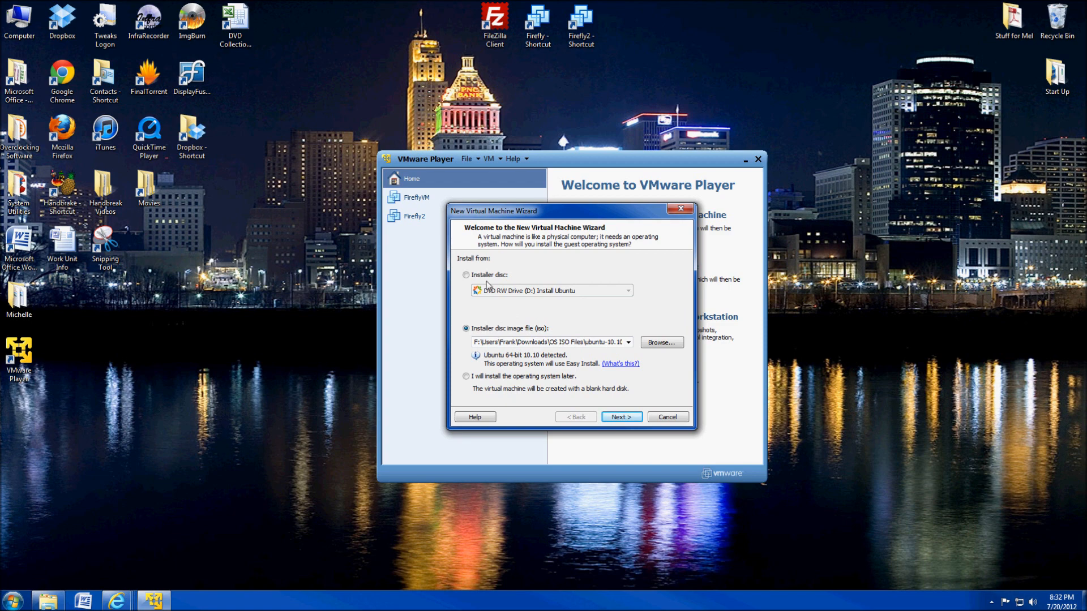
{"action": "left_click", "coordinate": [466, 275]}
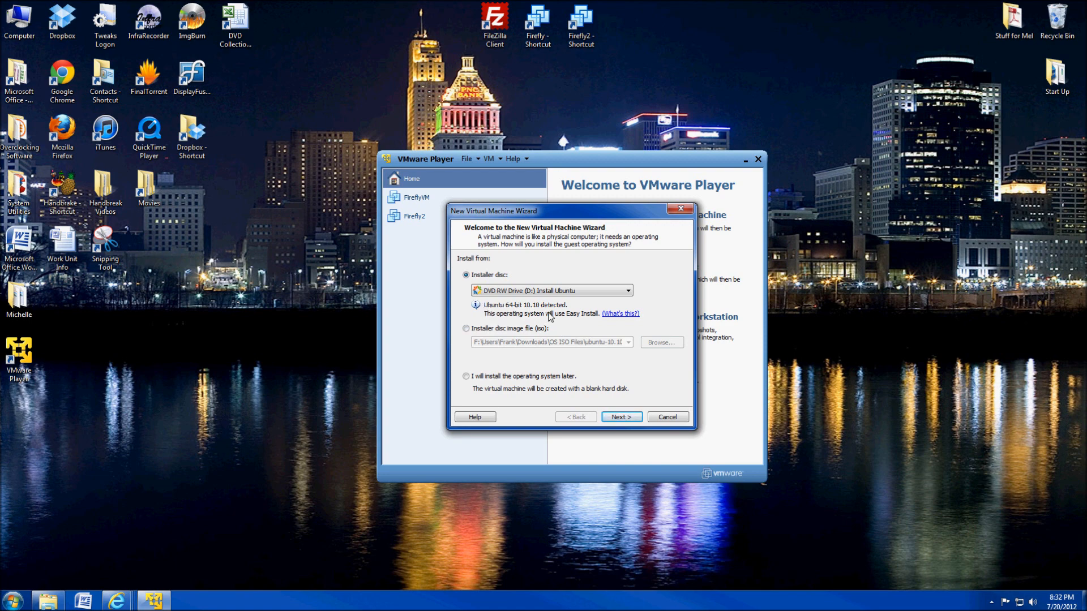
{"action": "left_click", "coordinate": [466, 329]}
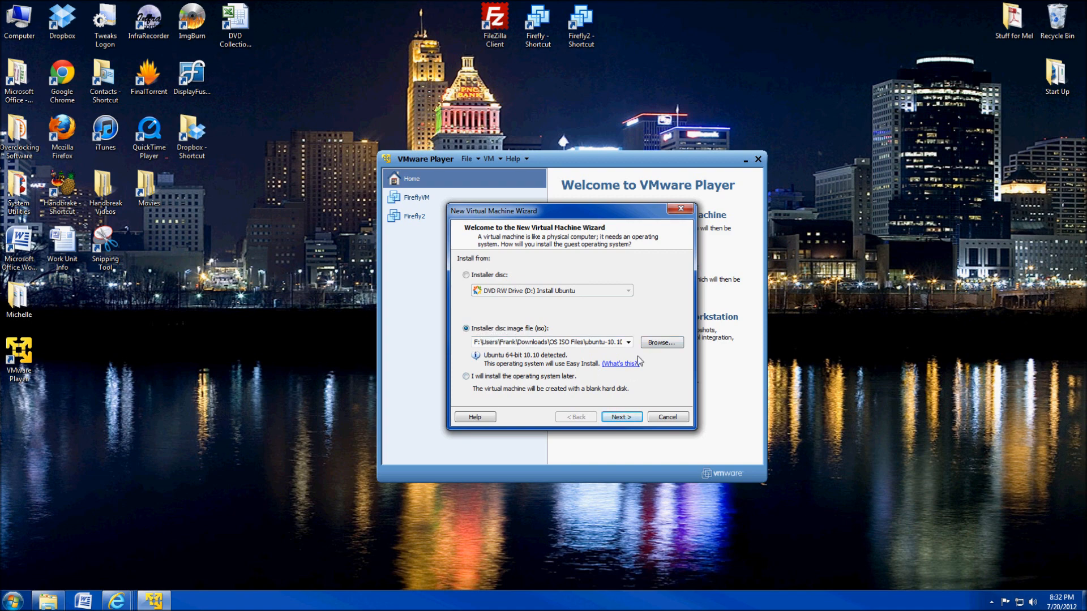
{"action": "left_click", "coordinate": [659, 344]}
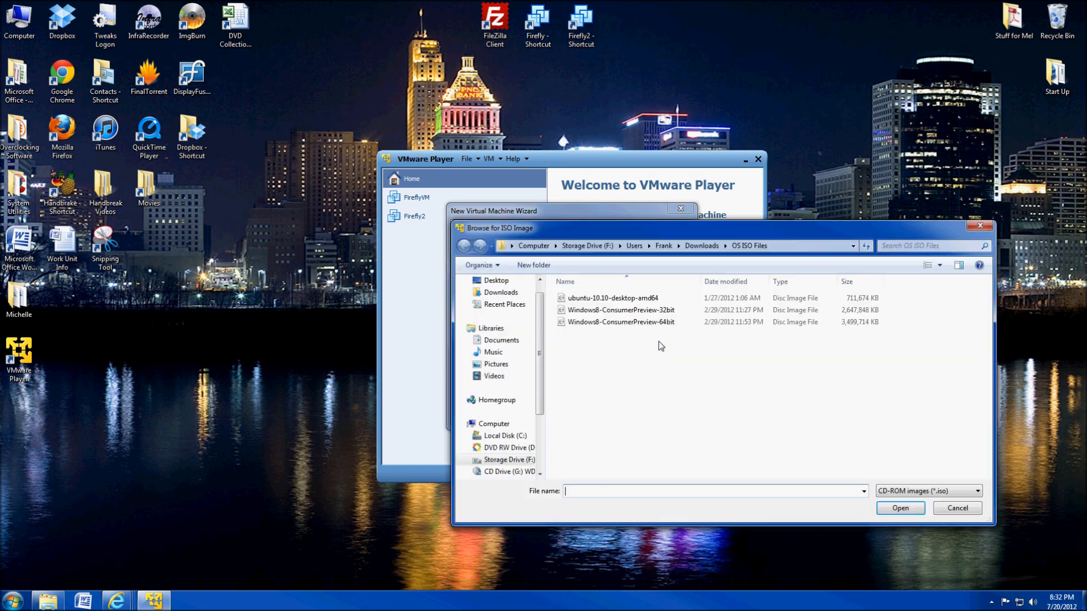
{"action": "left_click", "coordinate": [628, 301]}
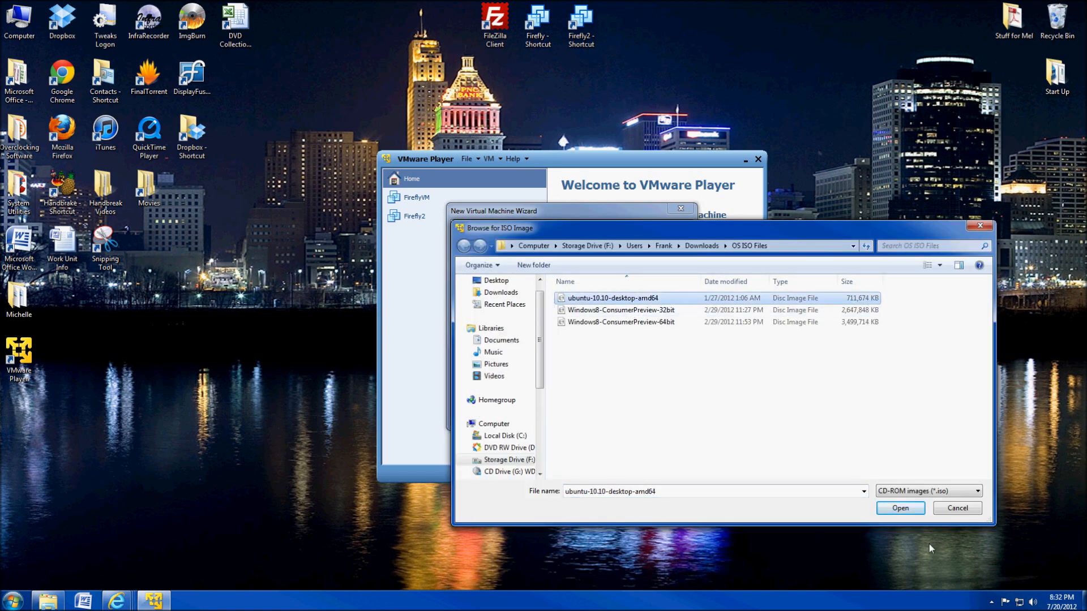
{"action": "left_click", "coordinate": [914, 515]}
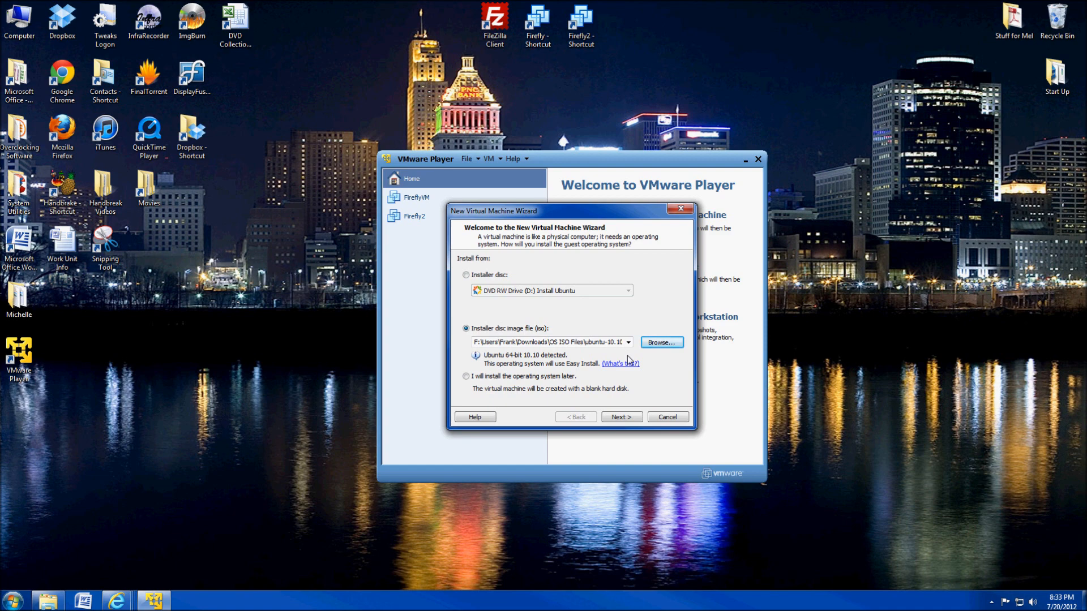
Enter the full name, user name and password for the Ubuntu Easy Install account.
{"action": "left_click", "coordinate": [621, 418]}
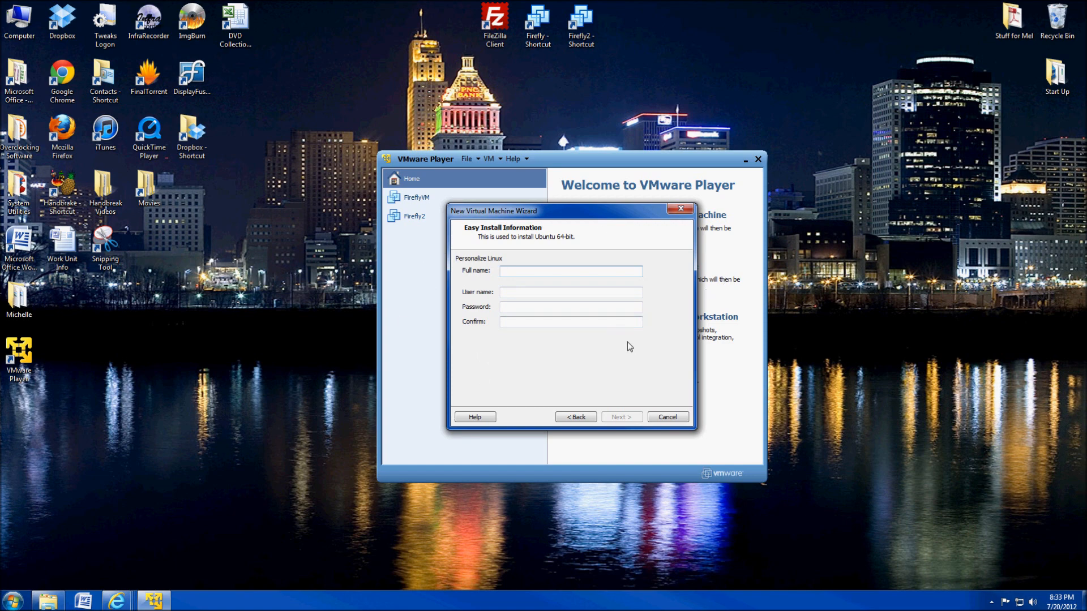
{"action": "type", "text": "Frax1006"}
{"action": "key", "text": "Tab"}
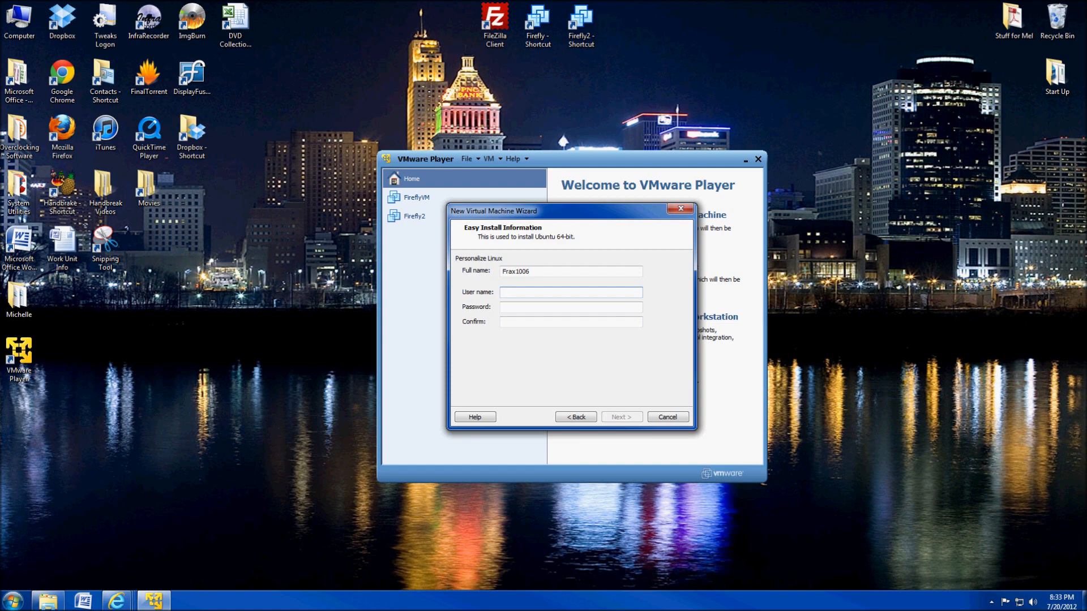
{"action": "type", "text": "fa"}
{"action": "type", "text": "ax1006"}
{"action": "key", "text": "Tab"}
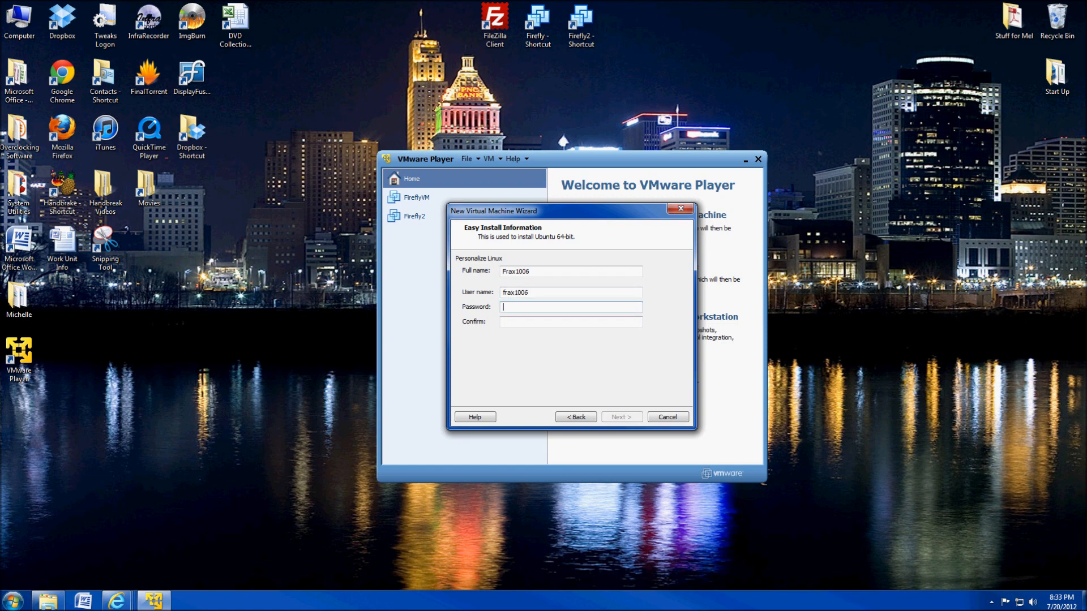
{"action": "type", "text": "••••••"}
{"action": "key", "text": "Tab"}
{"action": "type", "text": "••••••"}
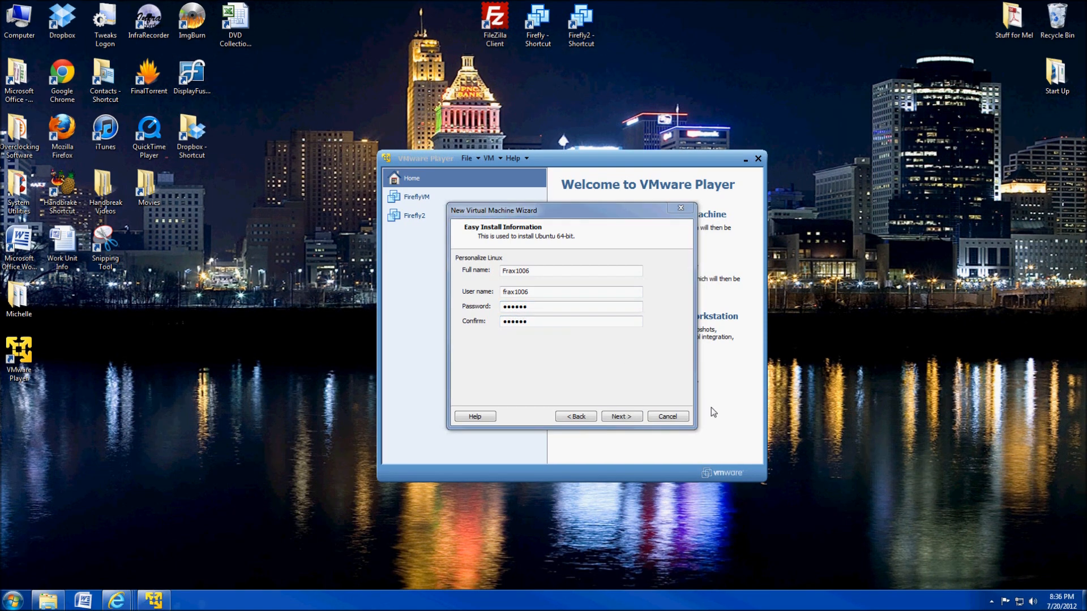
Name the new virtual machine Folding1, stored in a Folding1 folder under Virtual Machines.
{"action": "left_click", "coordinate": [620, 417]}
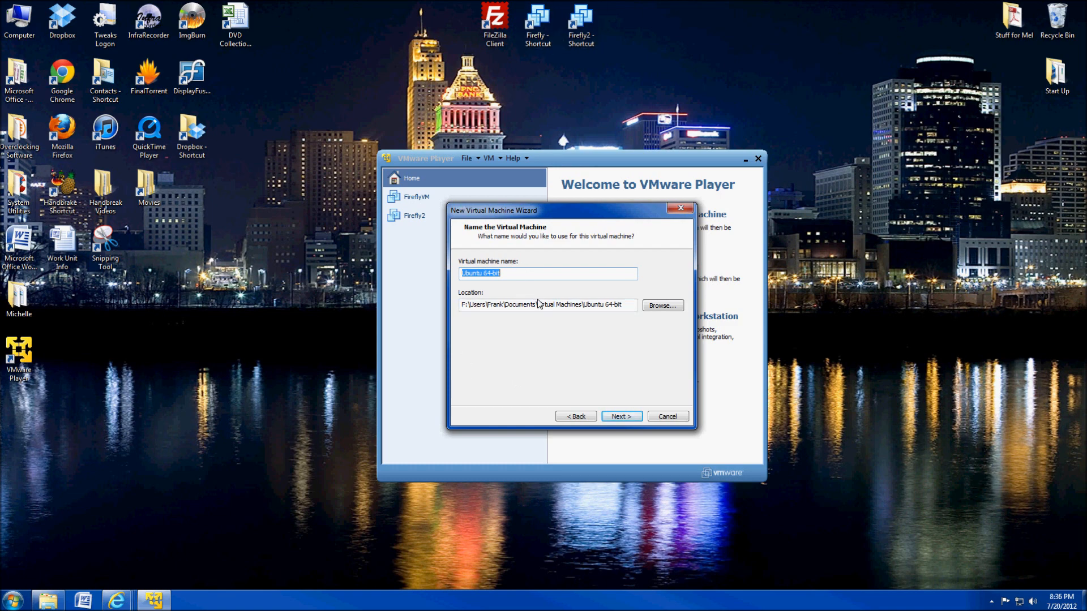
{"action": "type", "text": "Folding1"}
Keep the 20 GB disk as a single file and reach the Ready to Create summary.
{"action": "left_click", "coordinate": [619, 417]}
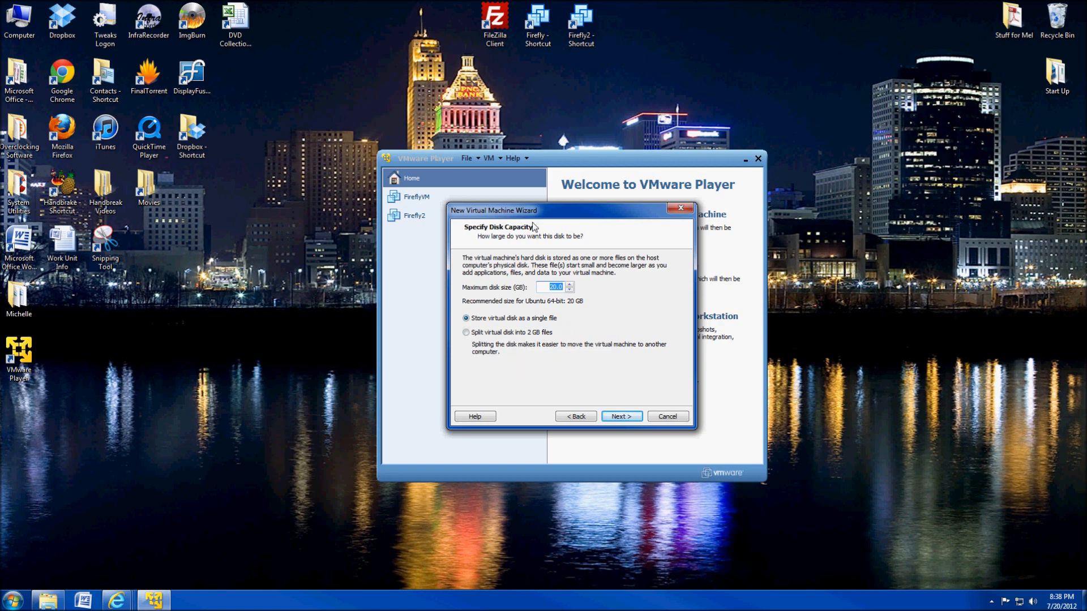
{"action": "left_click", "coordinate": [544, 38]}
{"action": "left_click", "coordinate": [584, 38]}
{"action": "left_click", "coordinate": [545, 39]}
{"action": "left_click", "coordinate": [570, 45]}
{"action": "left_click", "coordinate": [534, 42]}
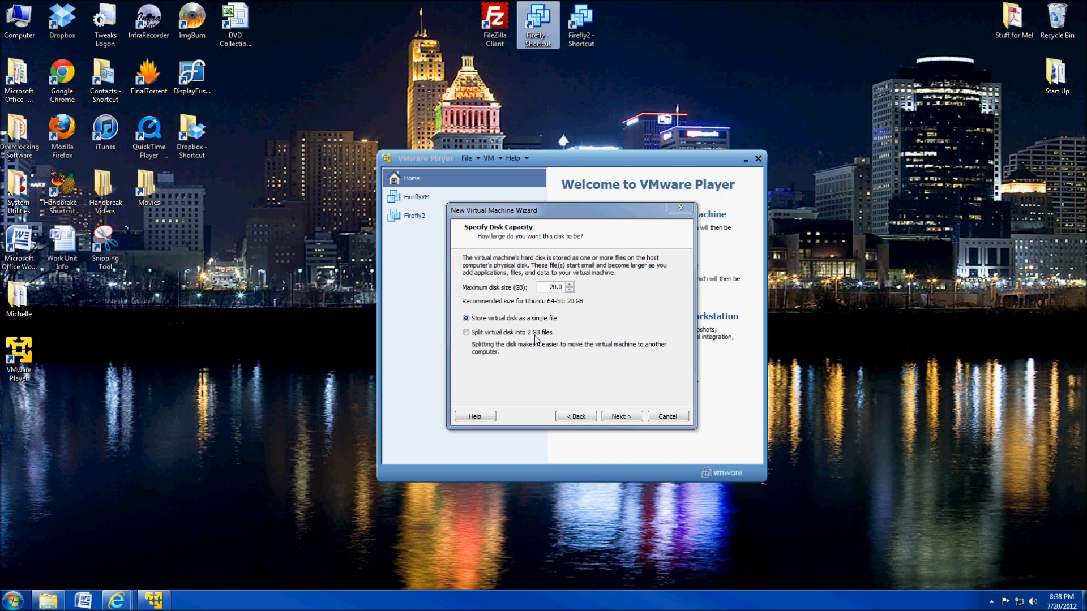
{"action": "left_click", "coordinate": [492, 334]}
{"action": "left_click", "coordinate": [497, 321]}
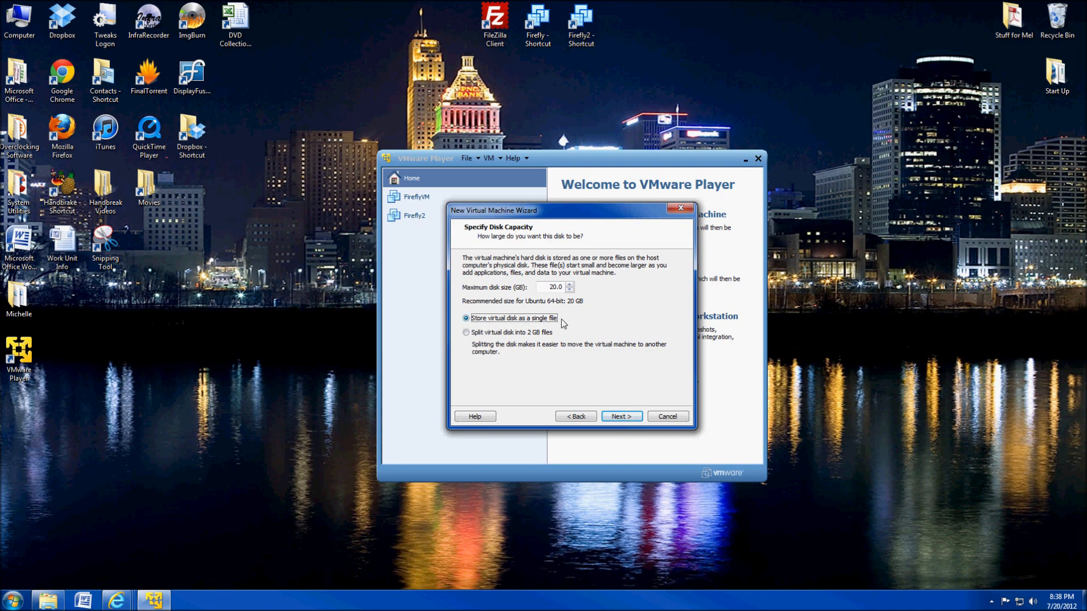
{"action": "left_click", "coordinate": [611, 419]}
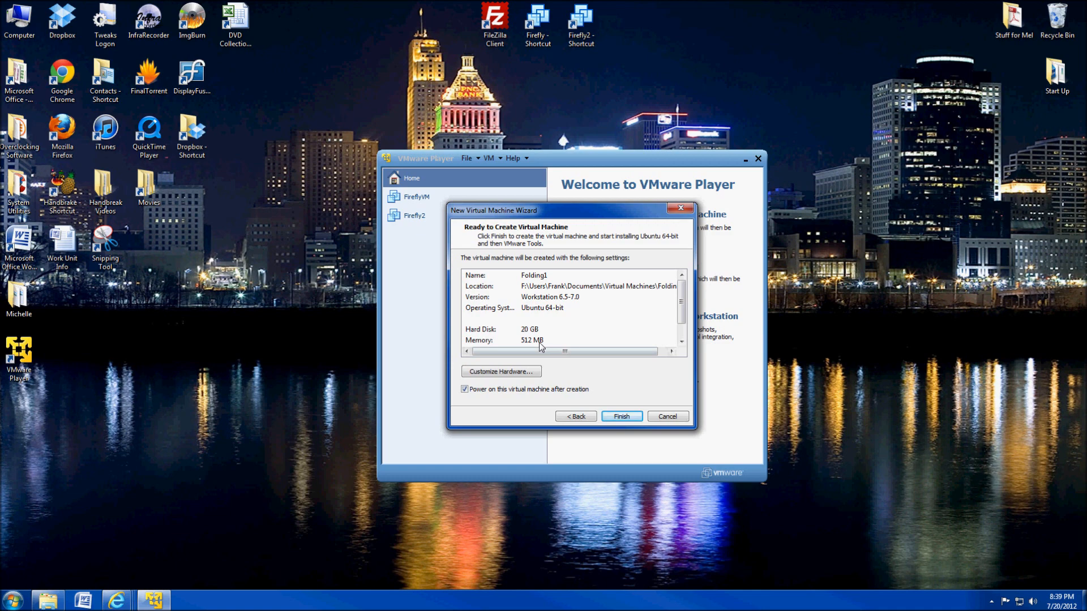
Change the new machine's memory size from 512 MB to 4000 MB in Customize Hardware.
{"action": "left_click", "coordinate": [516, 377]}
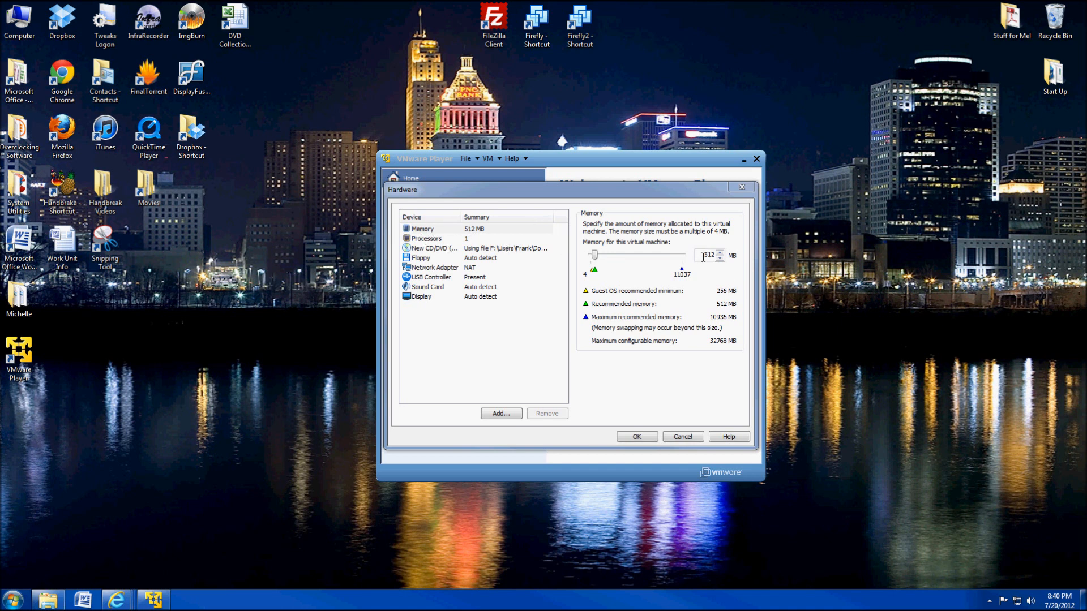
{"action": "left_click", "coordinate": [707, 258]}
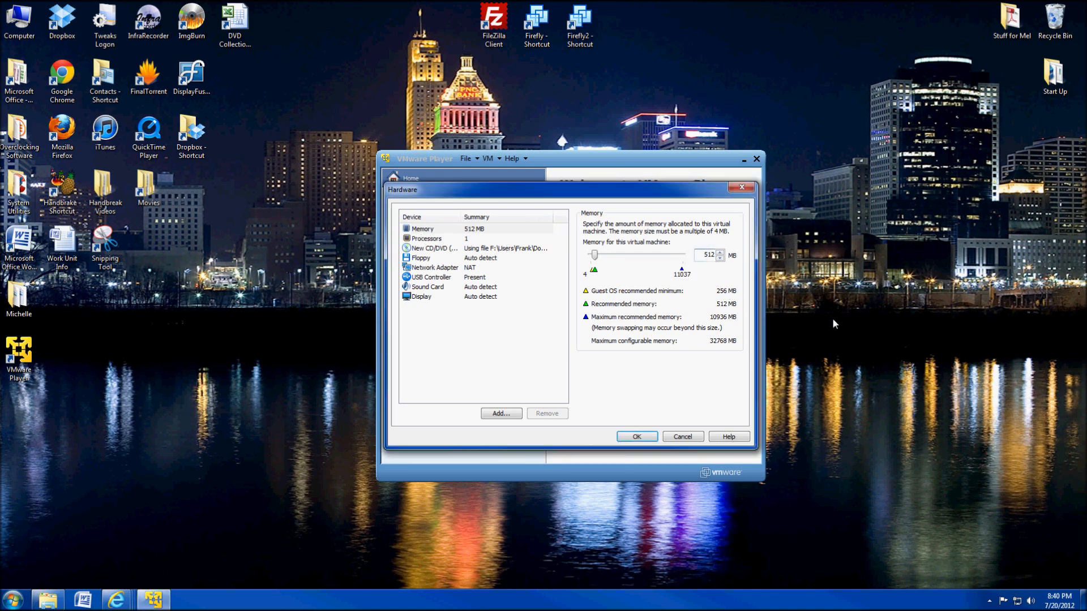
{"action": "key", "text": "BackSpace"}
{"action": "key", "text": "BackSpace"}
{"action": "key", "text": "BackSpace"}
{"action": "type", "text": "4000"}
{"action": "key", "text": "BackSpace"}
{"action": "key", "text": "BackSpace"}
{"action": "type", "text": "8000"}
{"action": "key", "text": "BackSpace"}
{"action": "key", "text": "BackSpace"}
{"action": "key", "text": "BackSpace"}
{"action": "key", "text": "BackSpace"}
{"action": "type", "text": "4000"}
Set the number of processor cores to 4 on the Processors page.
{"action": "left_click", "coordinate": [426, 241]}
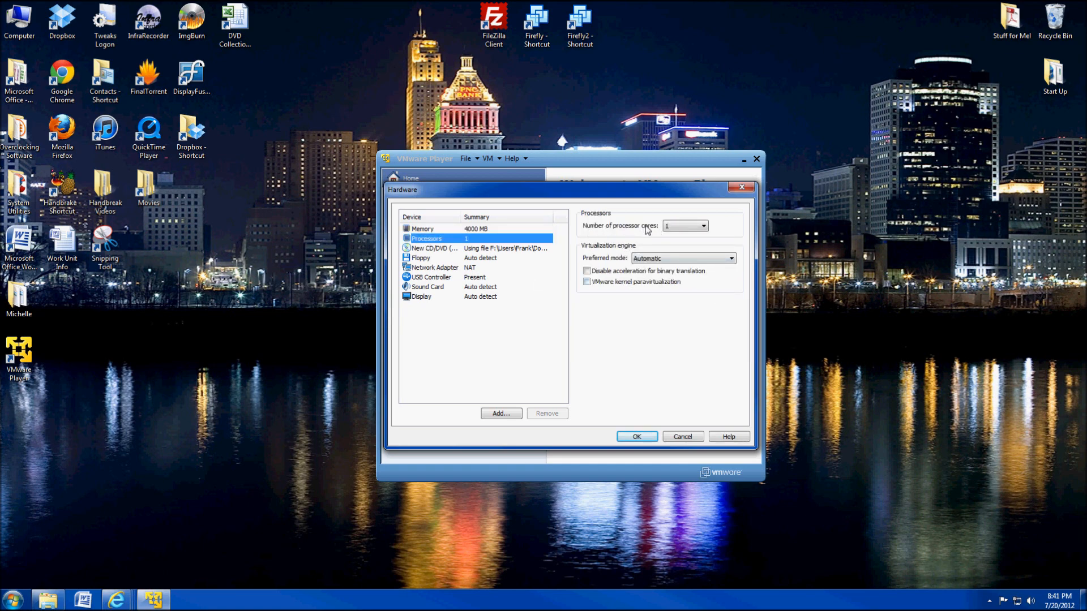
{"action": "left_click", "coordinate": [682, 226]}
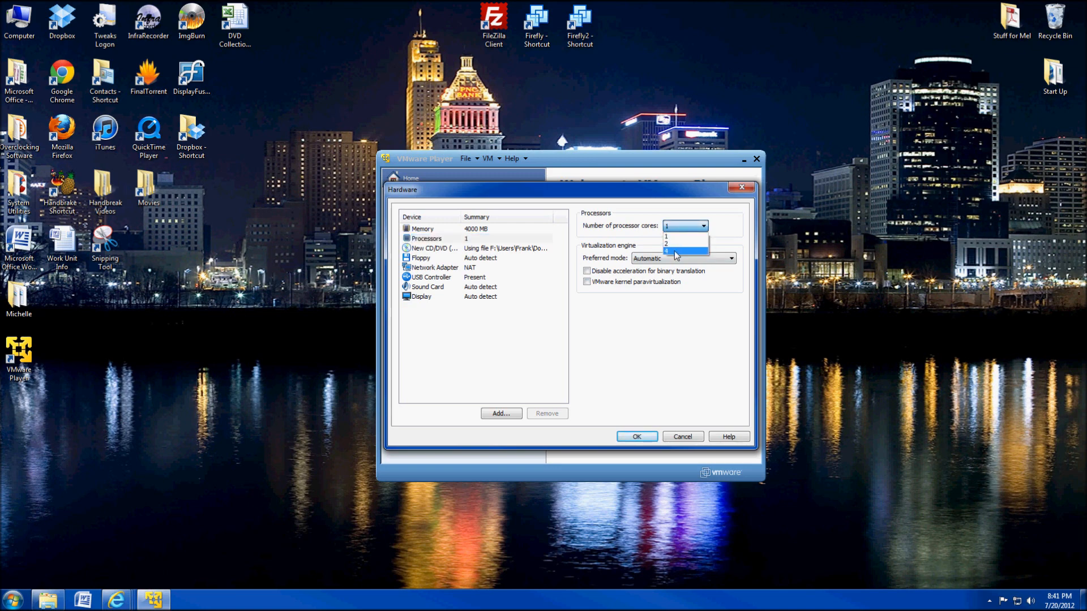
{"action": "left_click", "coordinate": [676, 251]}
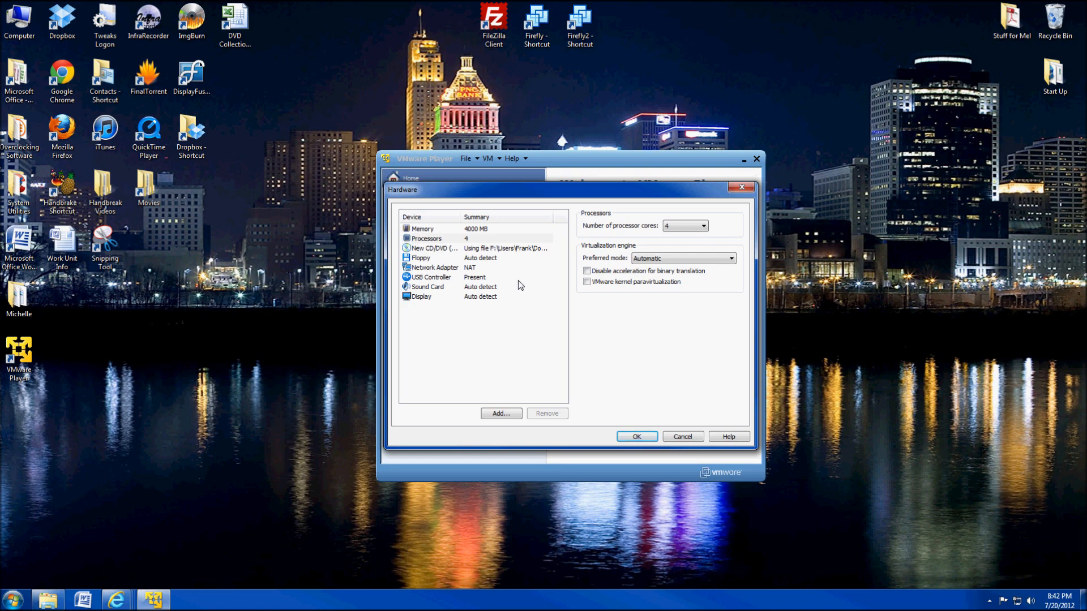
Set the network adapter connection to Bridged and accept the hardware changes.
{"action": "left_click", "coordinate": [470, 270]}
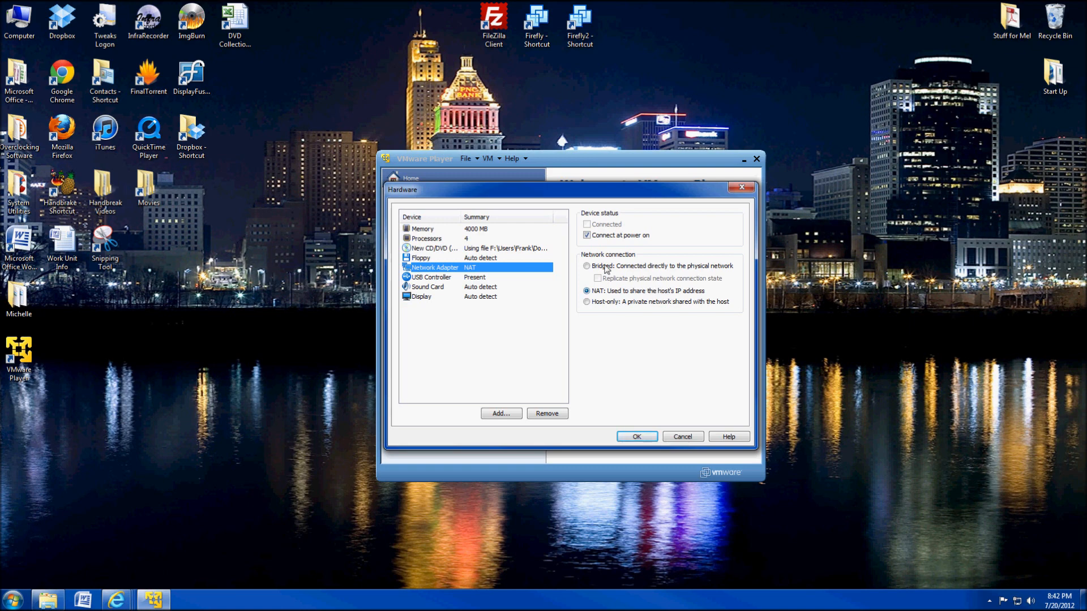
{"action": "left_click", "coordinate": [587, 267]}
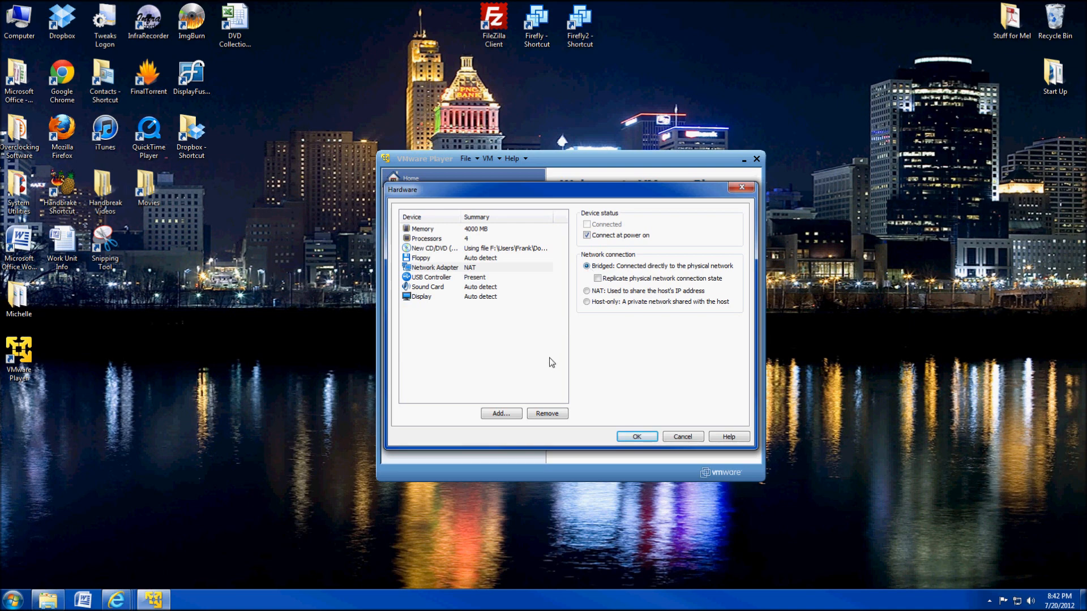
{"action": "left_click", "coordinate": [645, 438]}
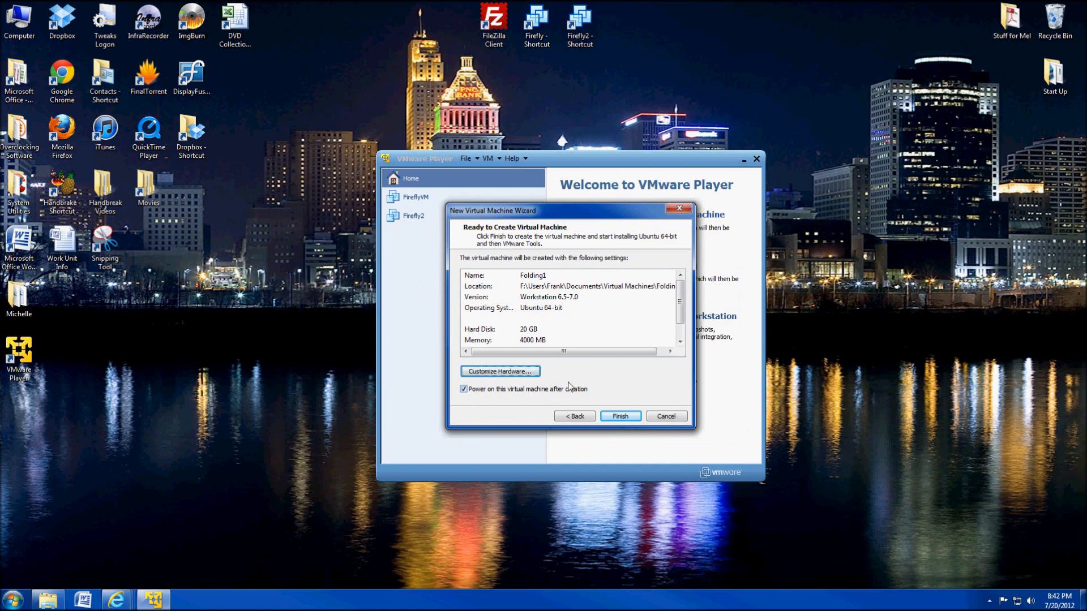
Finish the wizard to create and power on the Folding1 machine.
{"action": "left_click", "coordinate": [620, 417]}
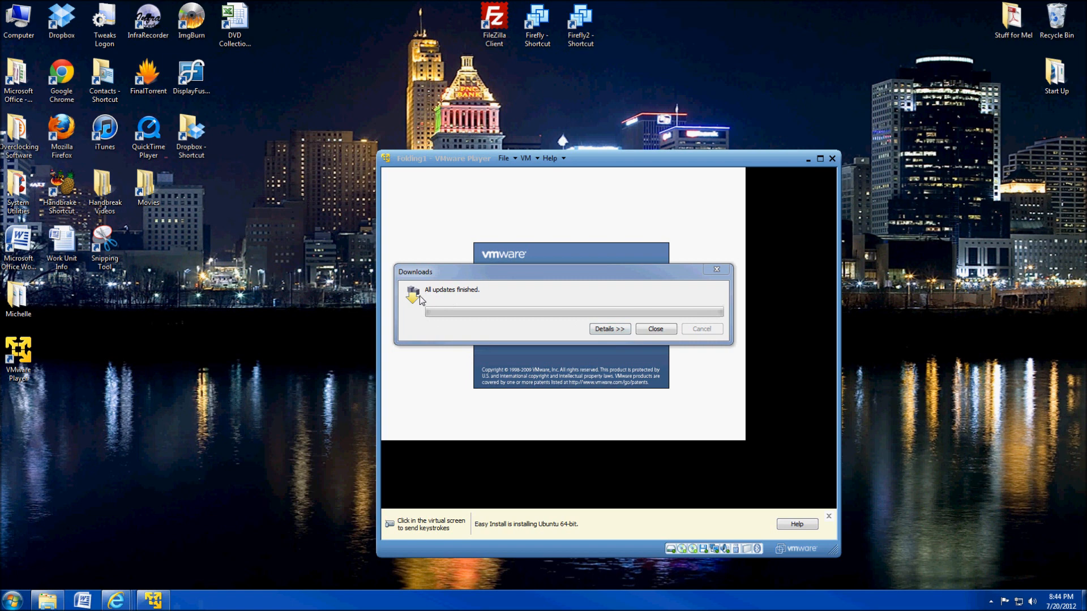
Close the finished-downloads notice and step back several slides in the installer slideshow.
{"action": "left_click", "coordinate": [650, 329]}
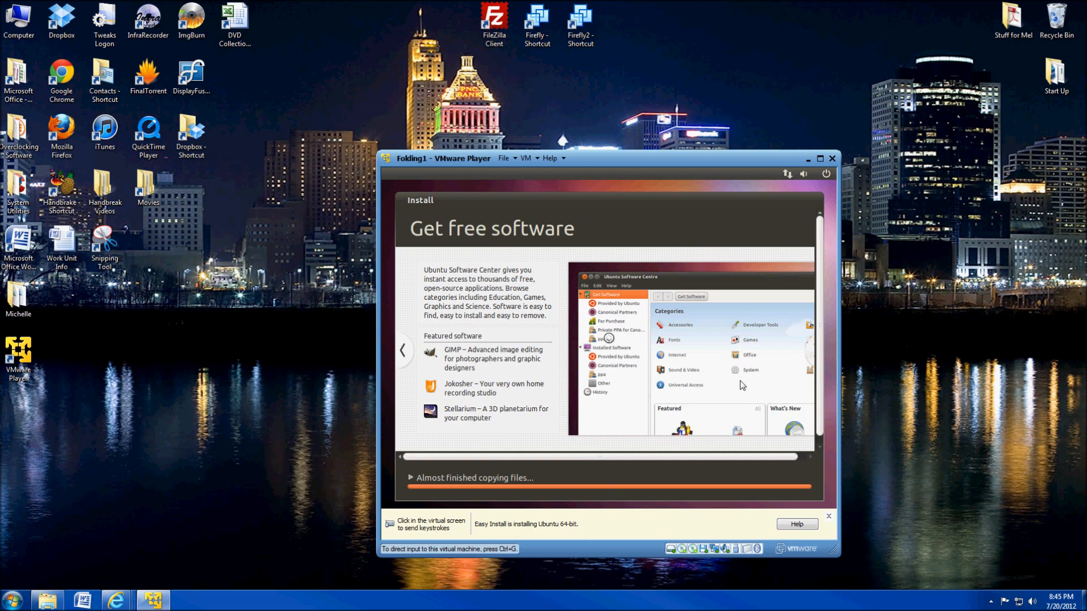
{"action": "left_click", "coordinate": [406, 377]}
{"action": "left_click", "coordinate": [412, 357]}
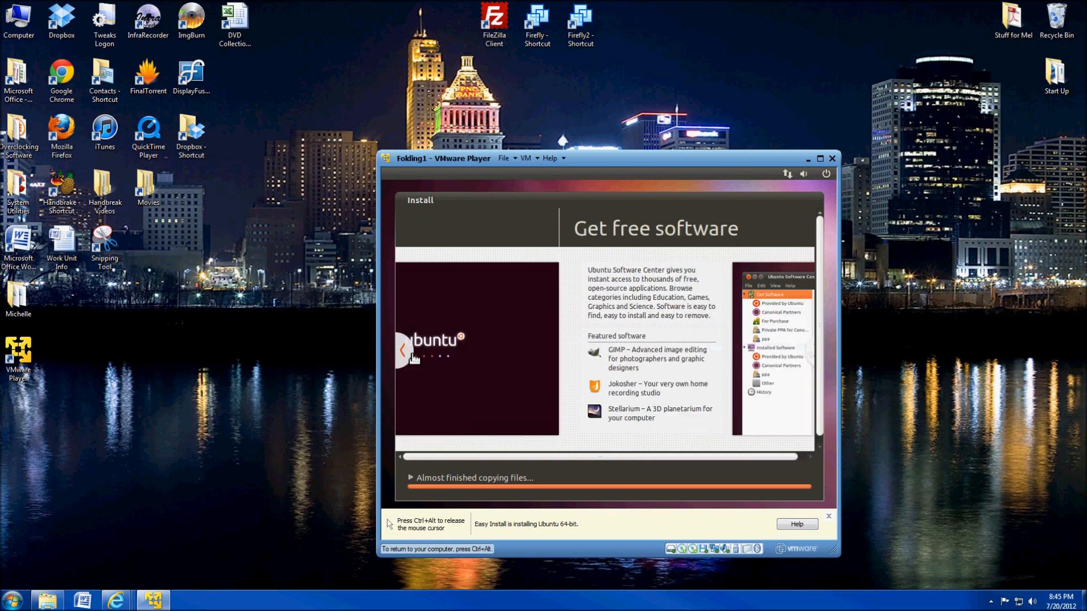
{"action": "left_click", "coordinate": [408, 357]}
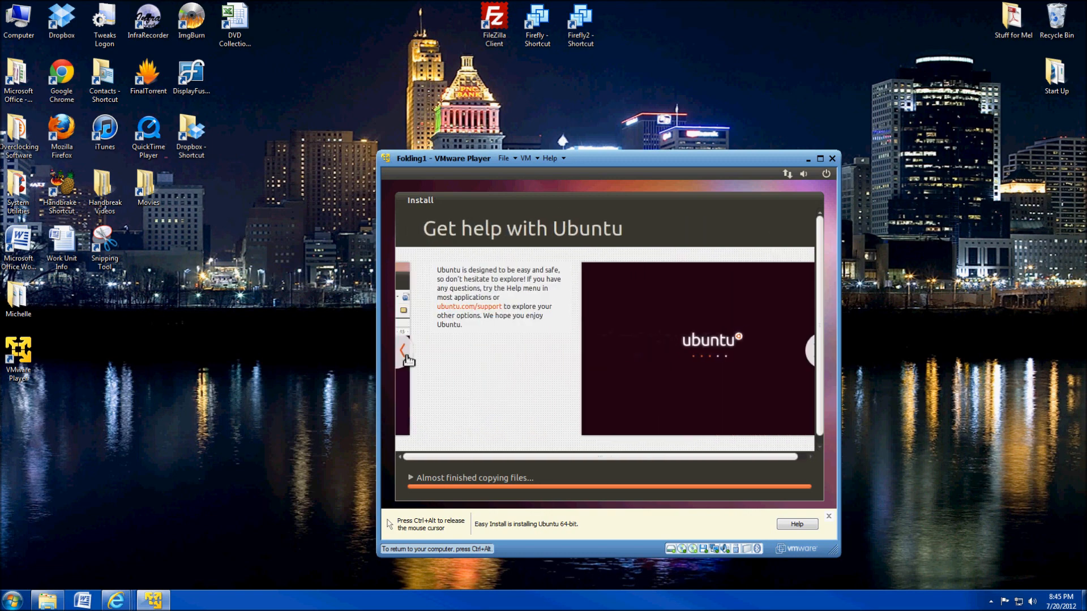
{"action": "left_click", "coordinate": [408, 359]}
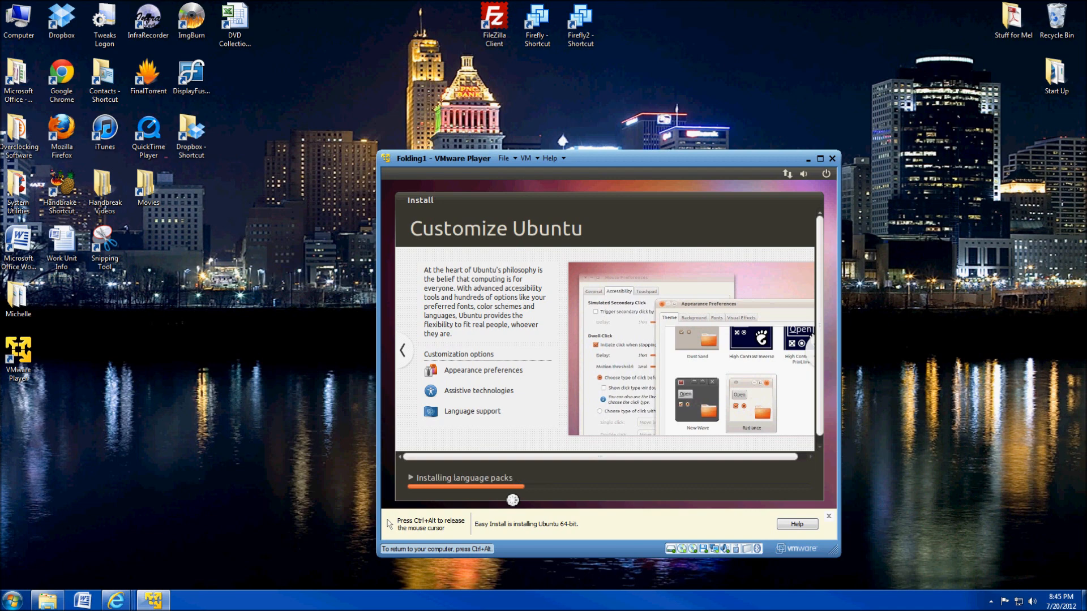
Release the mouse, hide the keystroke hint bar, and return input to the Ubuntu guest.
{"action": "key", "text": "ctrl+alt"}
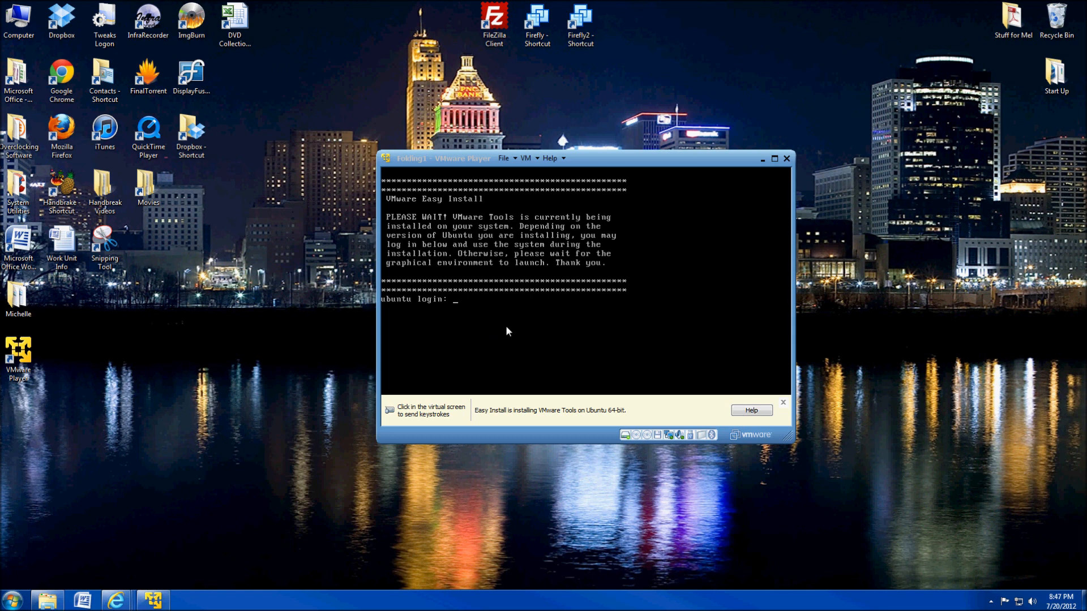
{"action": "left_click", "coordinate": [563, 326]}
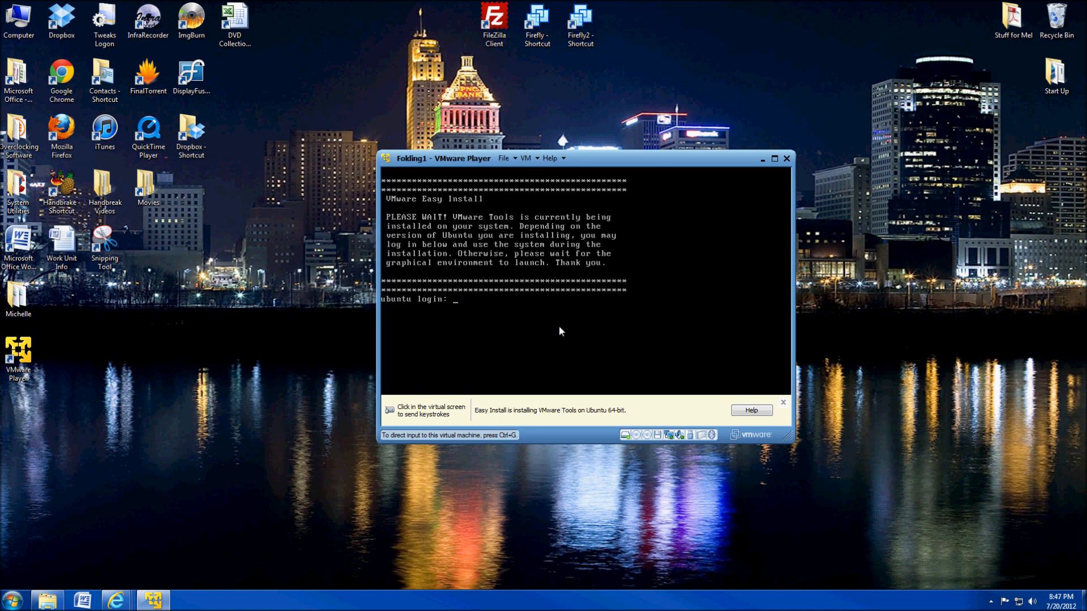
{"action": "left_click", "coordinate": [457, 320]}
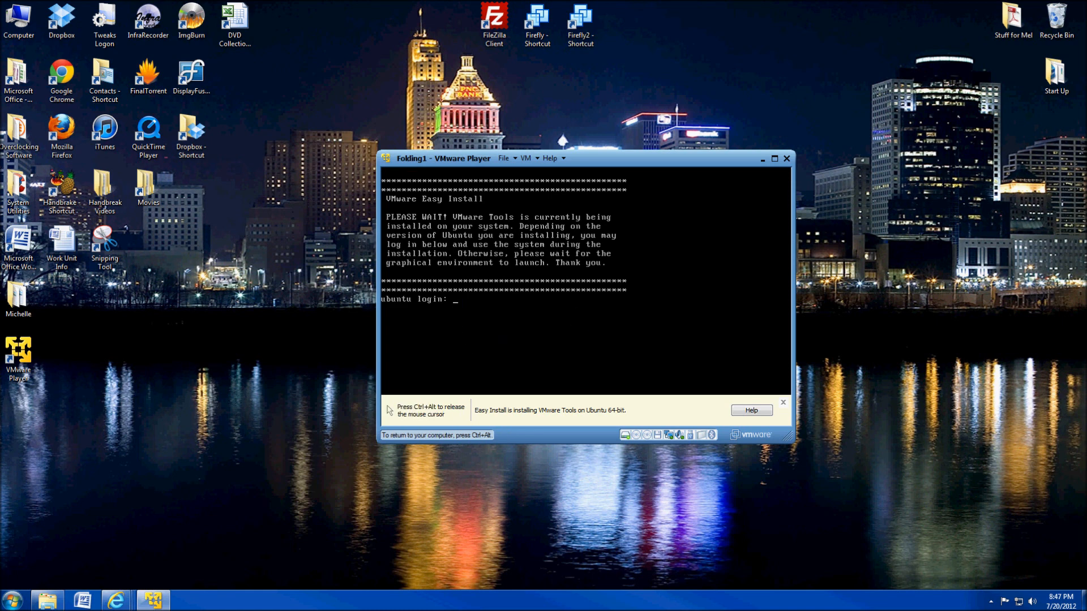
{"action": "key", "text": "ctrl+alt"}
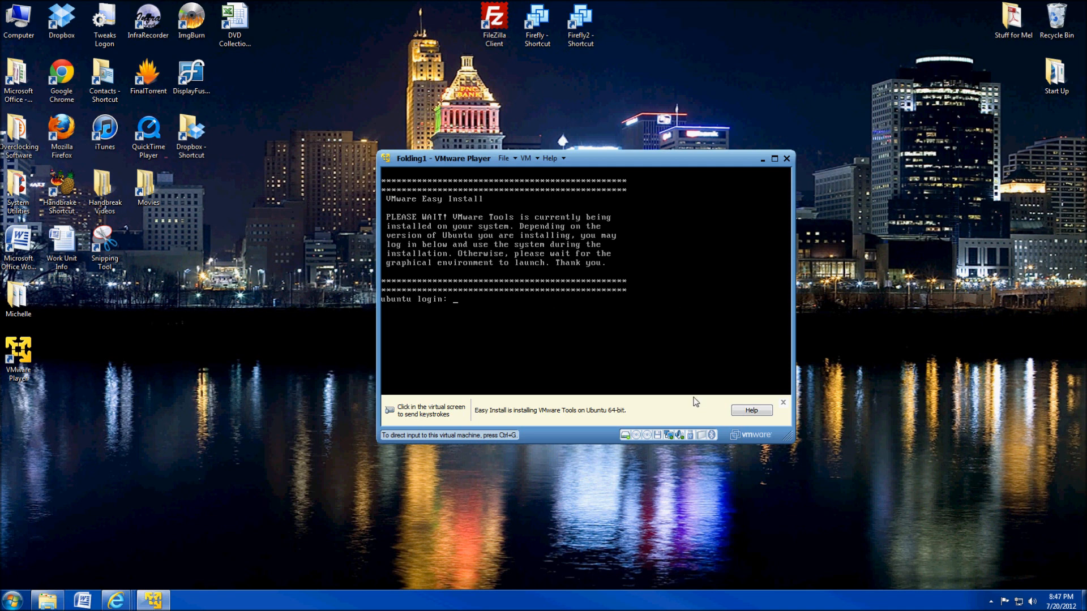
{"action": "left_click", "coordinate": [784, 404]}
{"action": "left_click", "coordinate": [462, 338]}
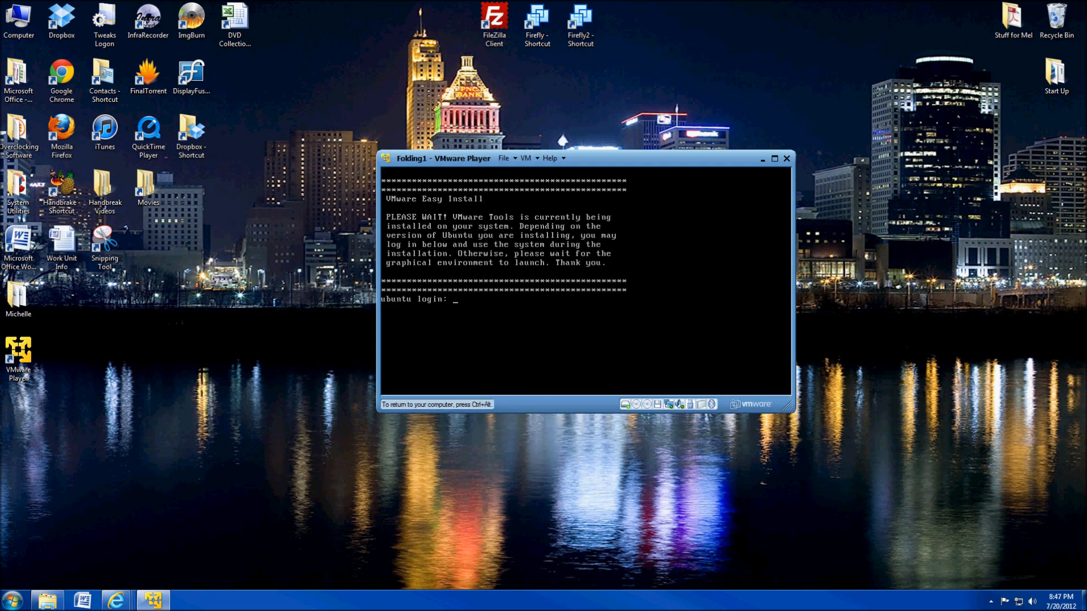
{"action": "type", "text": "f"}
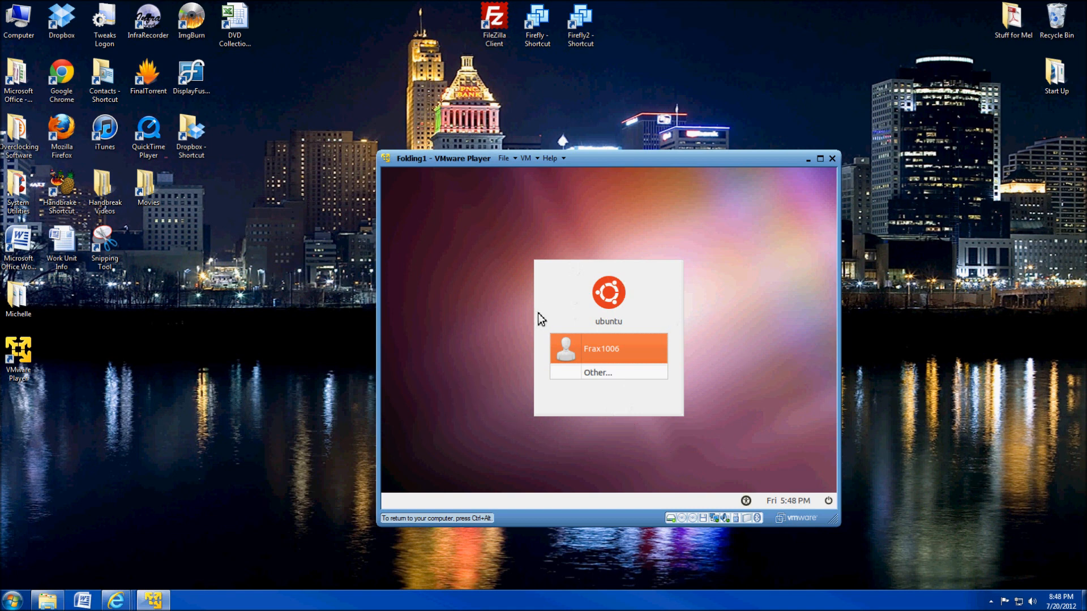
Select the guest's user account, enter its password and log in.
{"action": "left_click", "coordinate": [602, 352]}
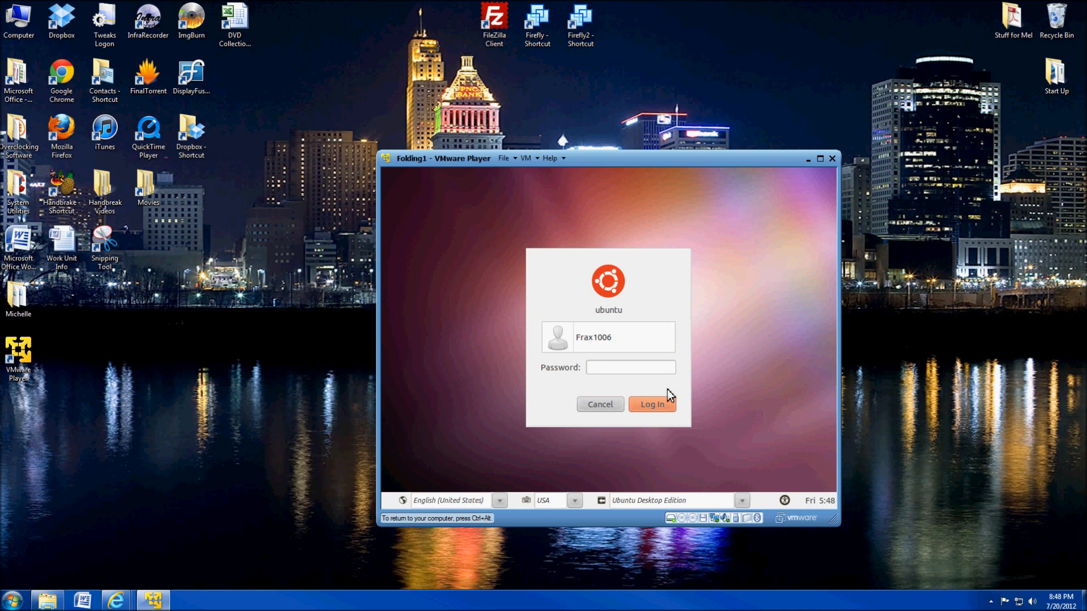
{"action": "left_click", "coordinate": [626, 371]}
{"action": "type", "text": "••••••"}
{"action": "left_click", "coordinate": [648, 405]}
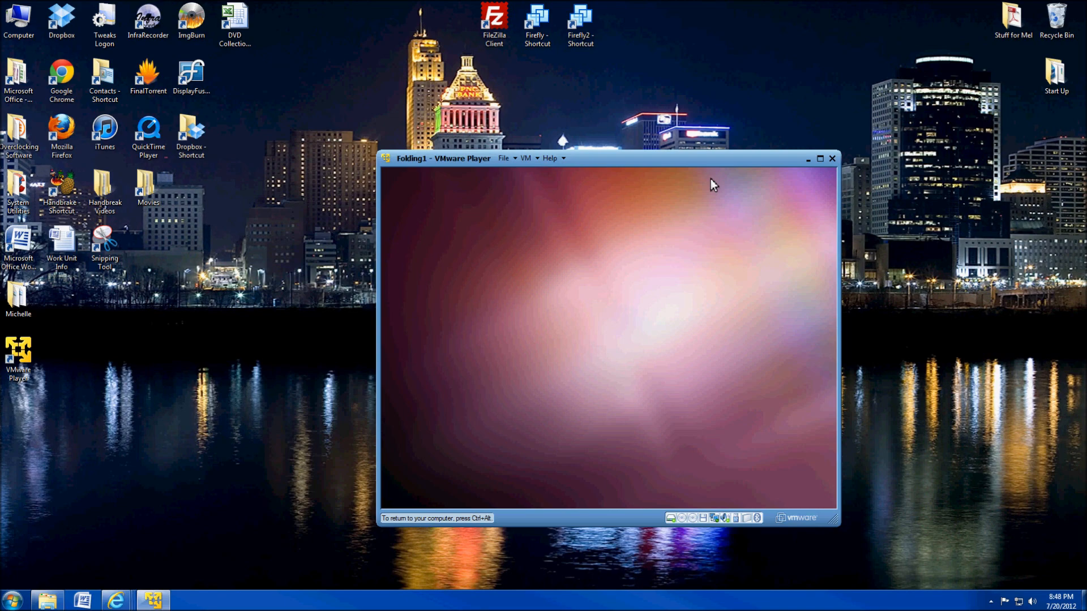
Put the Folding1 guest in full screen and wait for Update Manager's 11.04 upgrade prompt.
{"action": "double_click", "coordinate": [667, 158]}
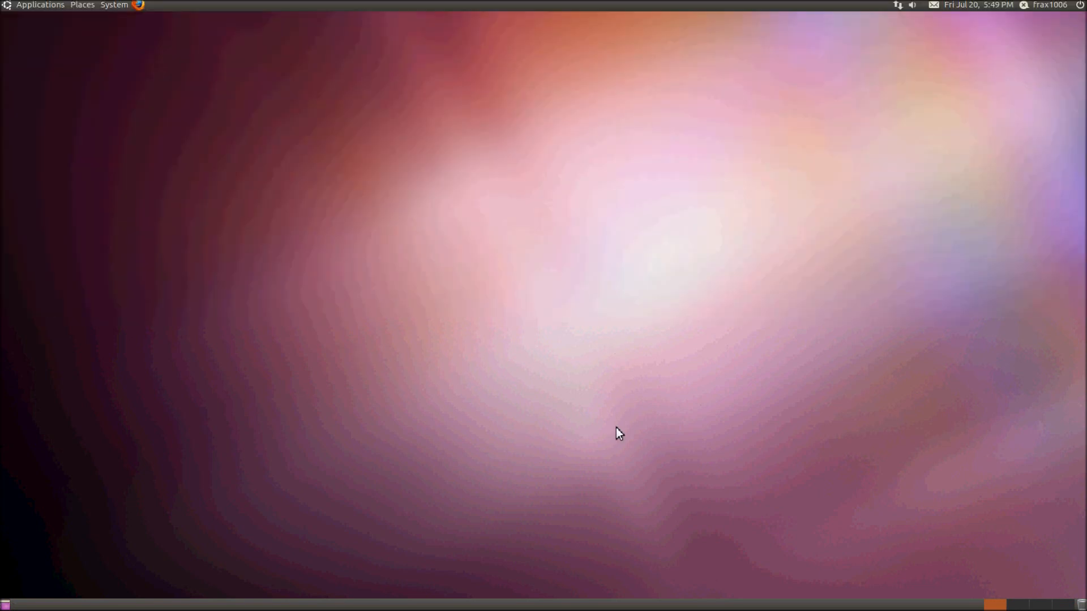
{"action": "mouse_move", "coordinate": [625, 9]}
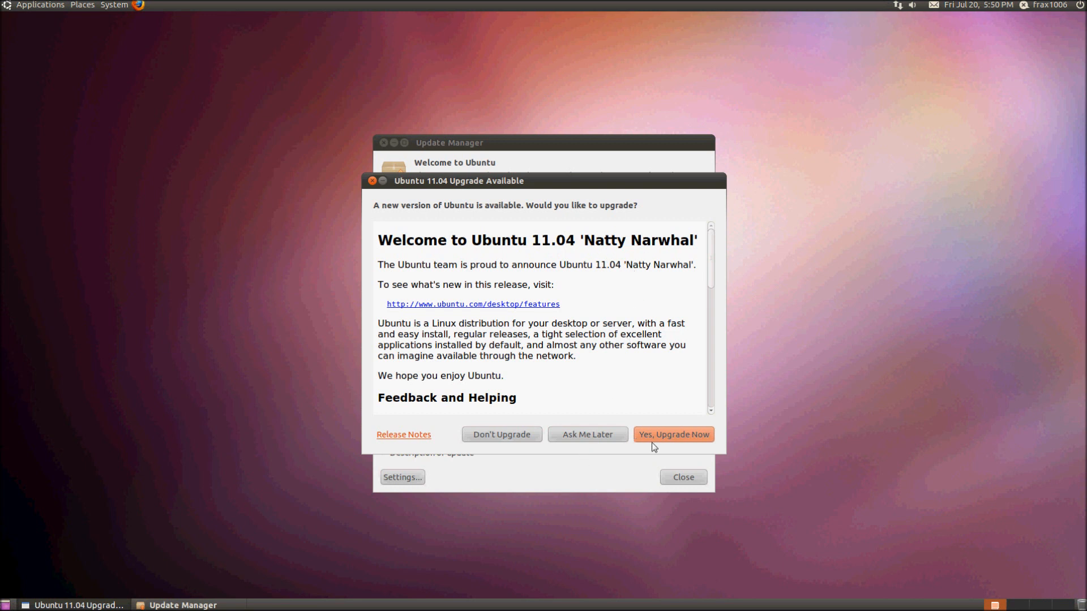
Decline the Ubuntu 11.04 upgrade and close the unsupported-release warning.
{"action": "left_click", "coordinate": [511, 436]}
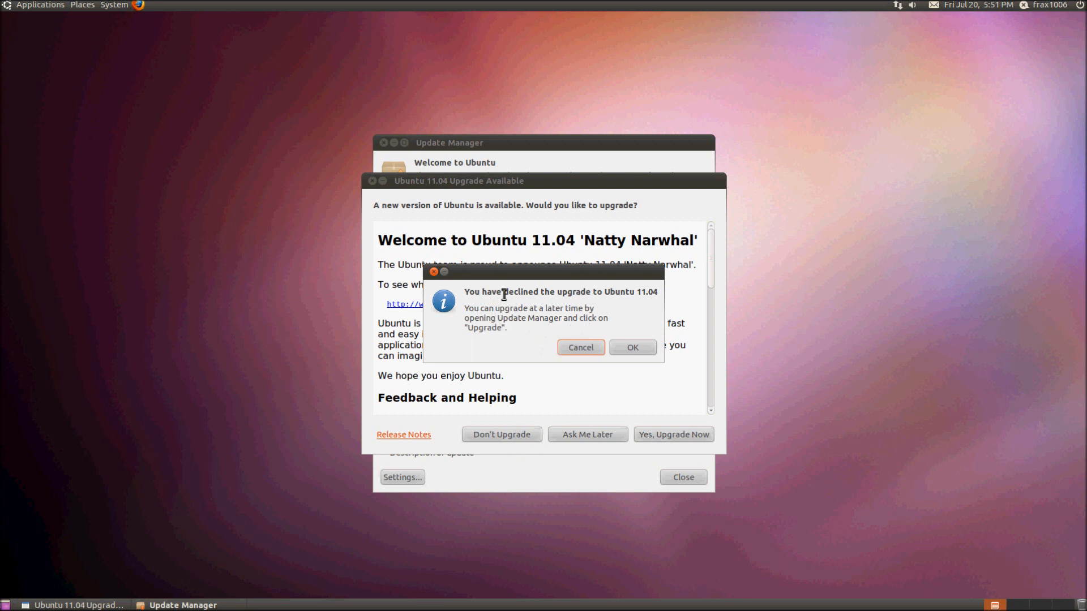
{"action": "left_click", "coordinate": [633, 348]}
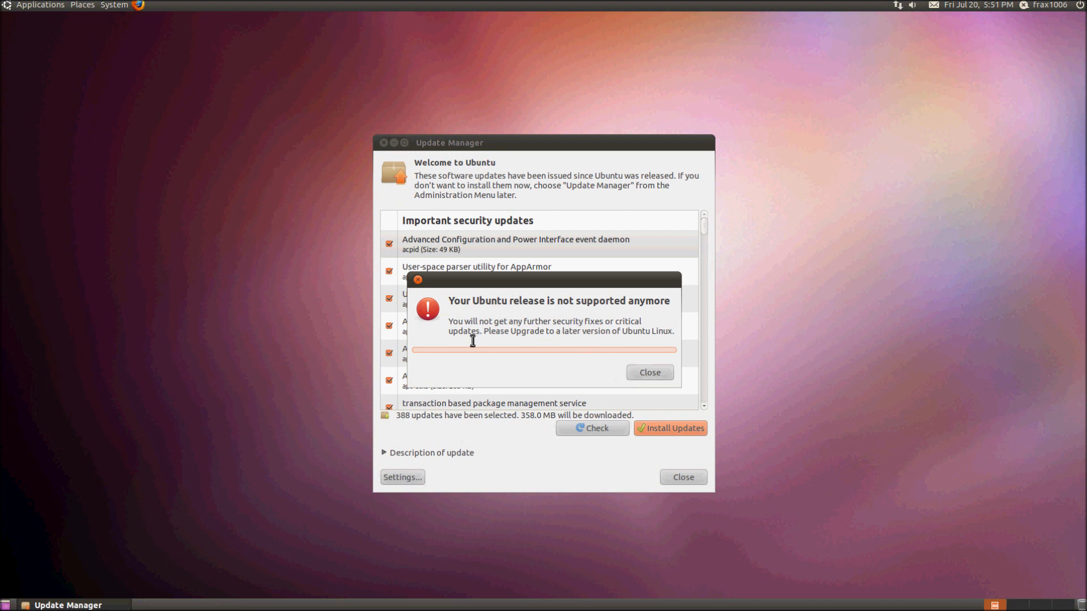
{"action": "left_click_drag", "start_coordinate": [482, 280], "coordinate": [222, 199]}
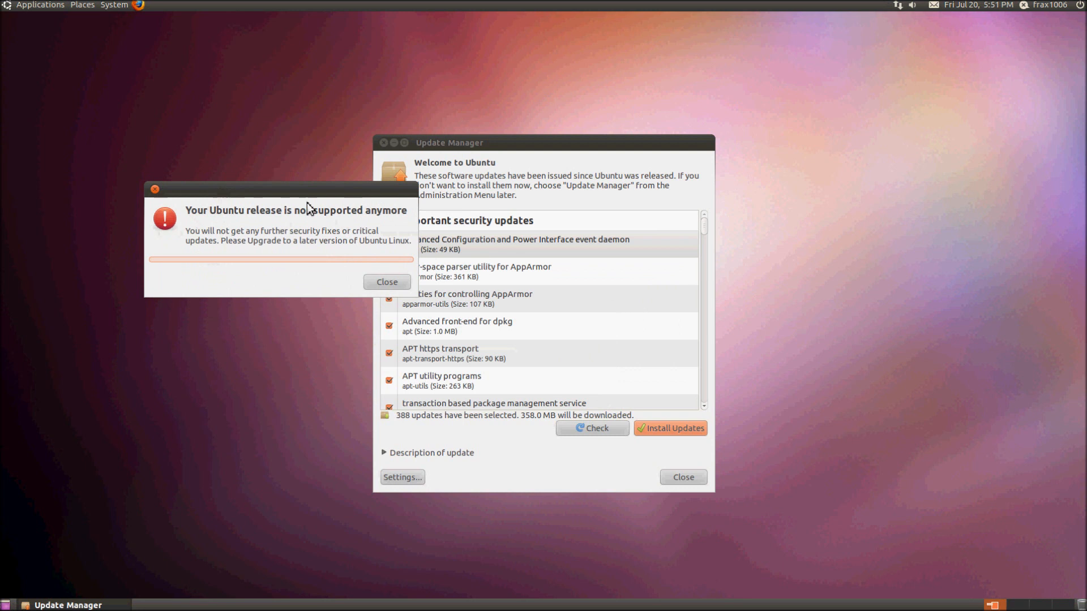
{"action": "left_click_drag", "start_coordinate": [294, 193], "coordinate": [551, 55]}
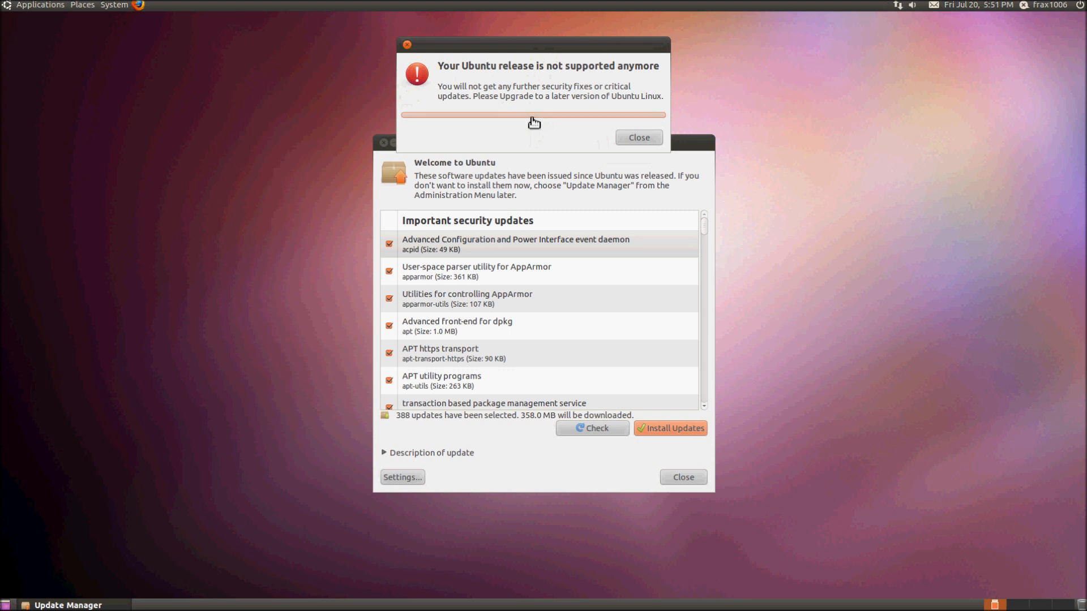
{"action": "left_click_drag", "start_coordinate": [439, 90], "coordinate": [666, 111]}
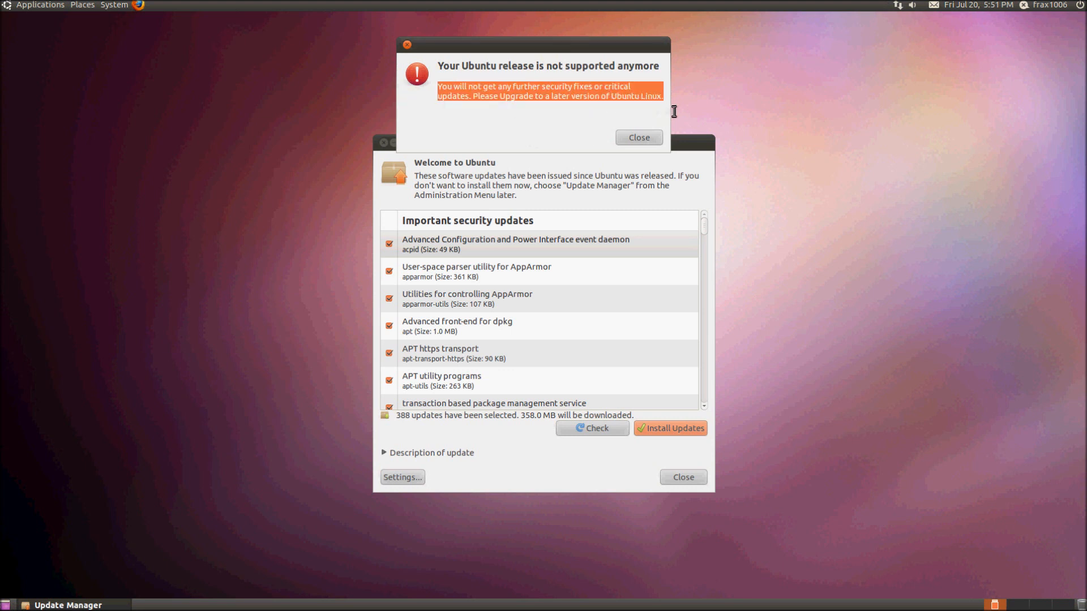
{"action": "left_click", "coordinate": [649, 144]}
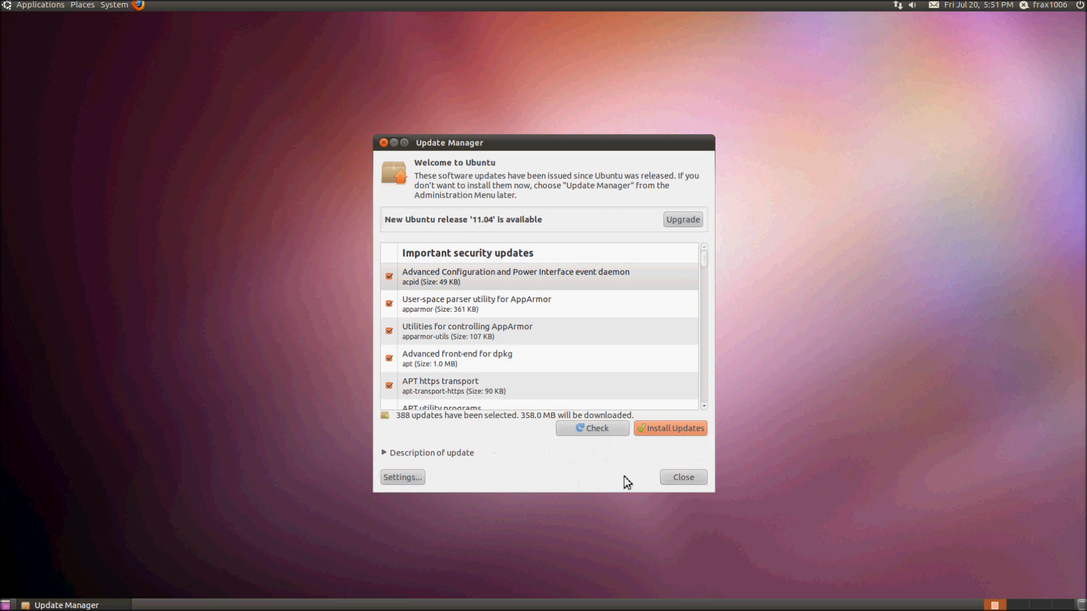
Open Software Sources and unlock it with the admin password.
{"action": "left_click", "coordinate": [422, 481]}
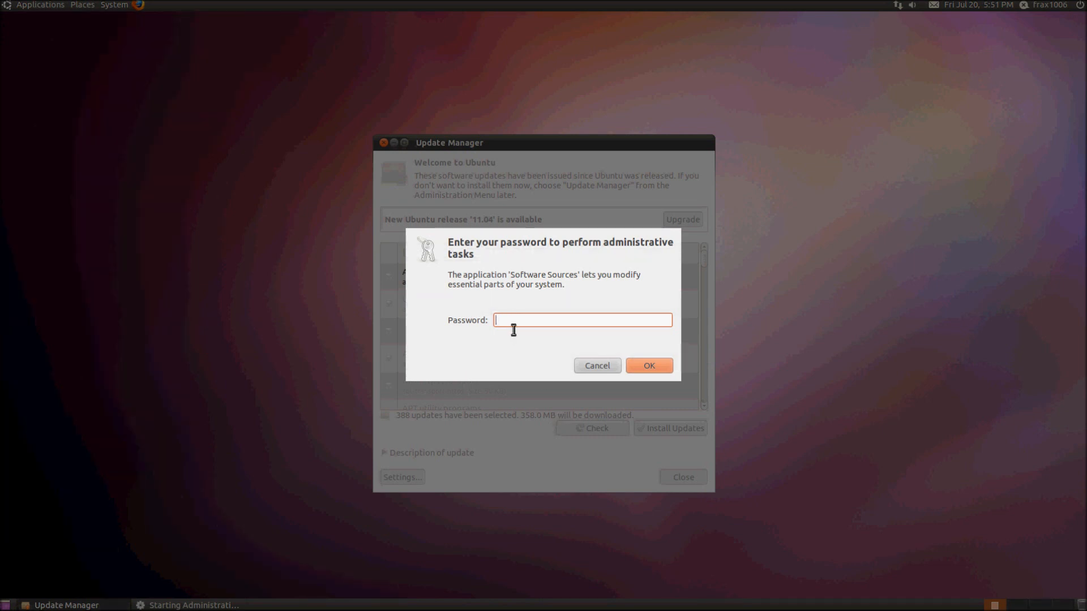
{"action": "key", "text": "Tab"}
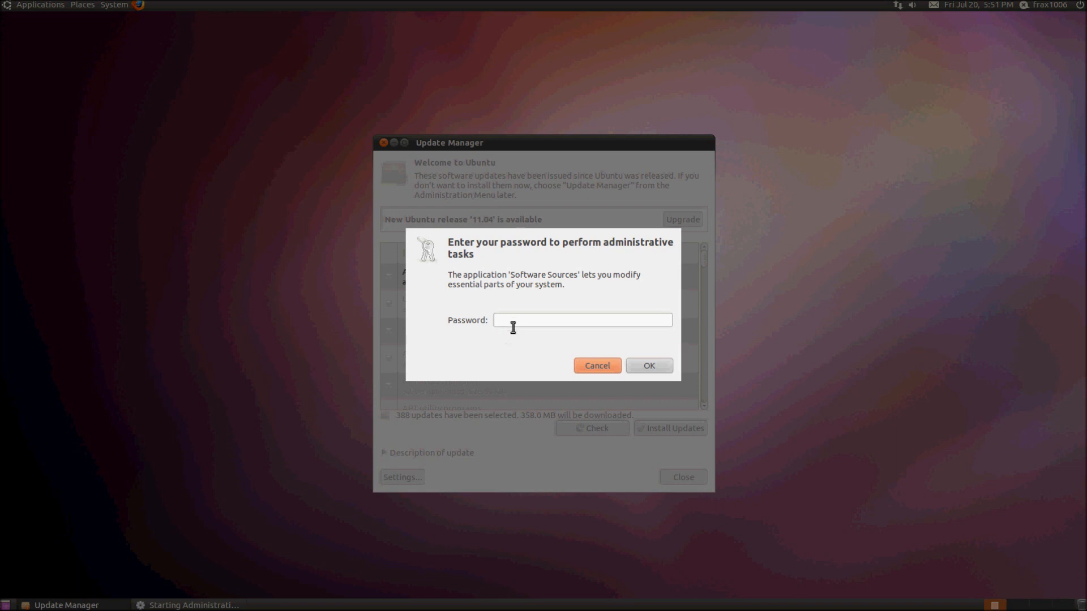
{"action": "left_click", "coordinate": [511, 325]}
{"action": "type", "text": "******"}
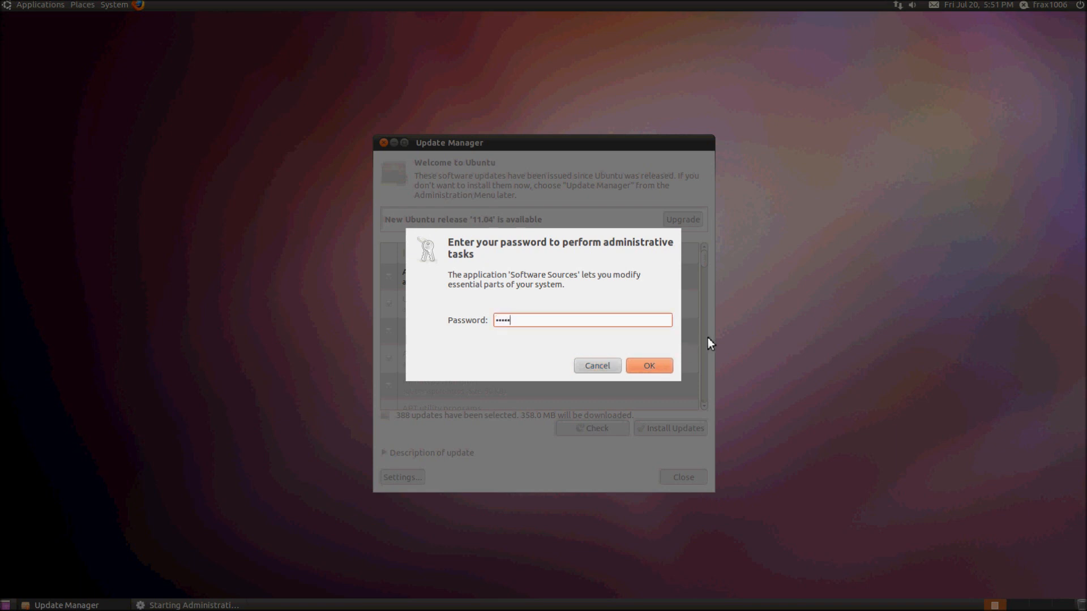
{"action": "left_click", "coordinate": [669, 370]}
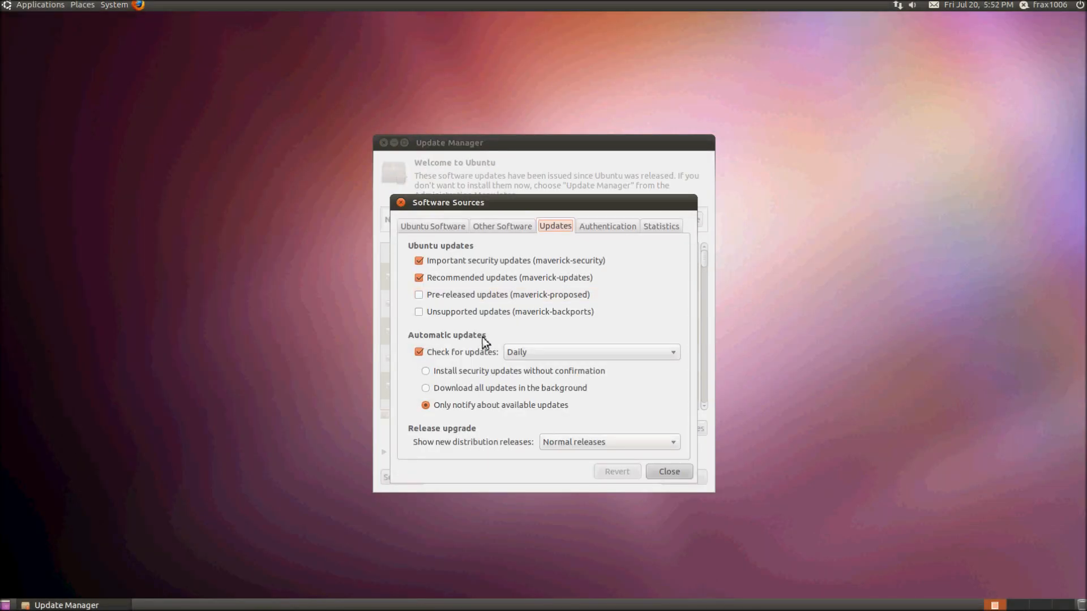
Uncheck automatic update checks, set new release notifications to Never, and close Software Sources.
{"action": "left_click", "coordinate": [426, 358]}
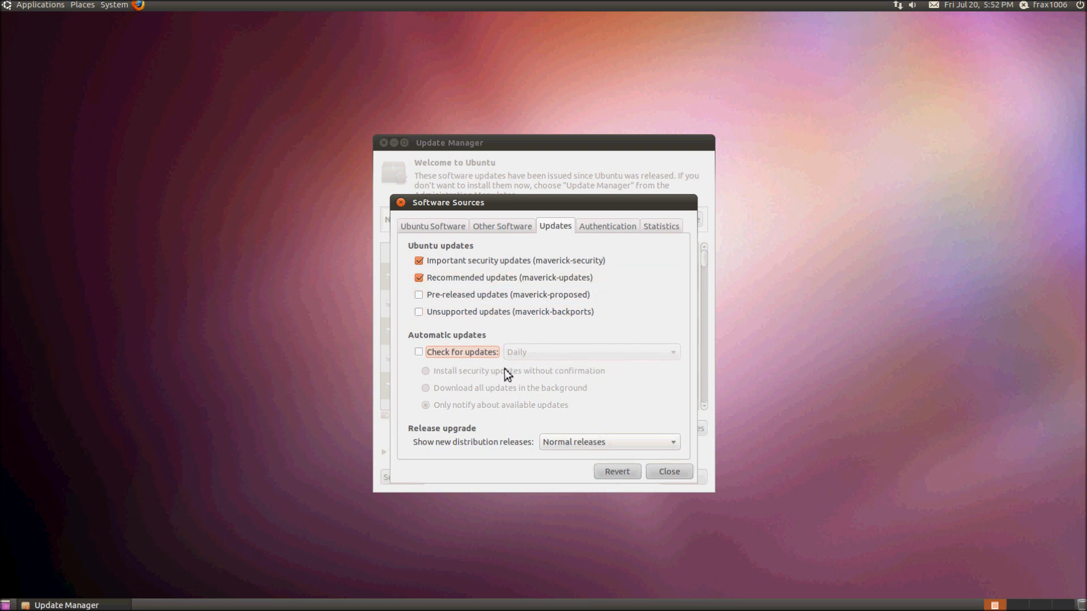
{"action": "left_click", "coordinate": [613, 448]}
{"action": "left_click", "coordinate": [569, 441]}
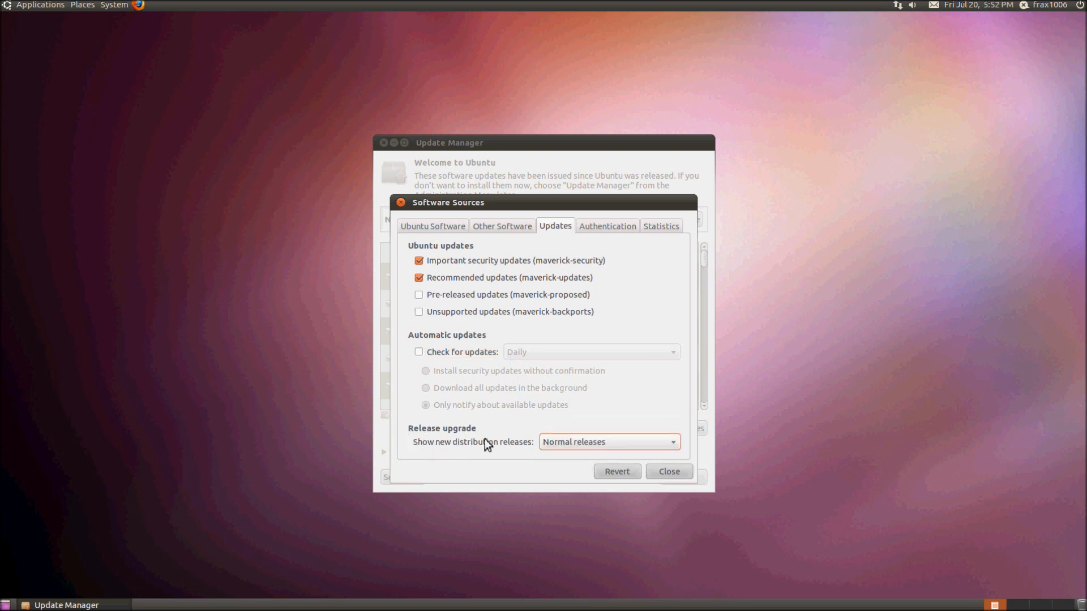
{"action": "left_click", "coordinate": [556, 447]}
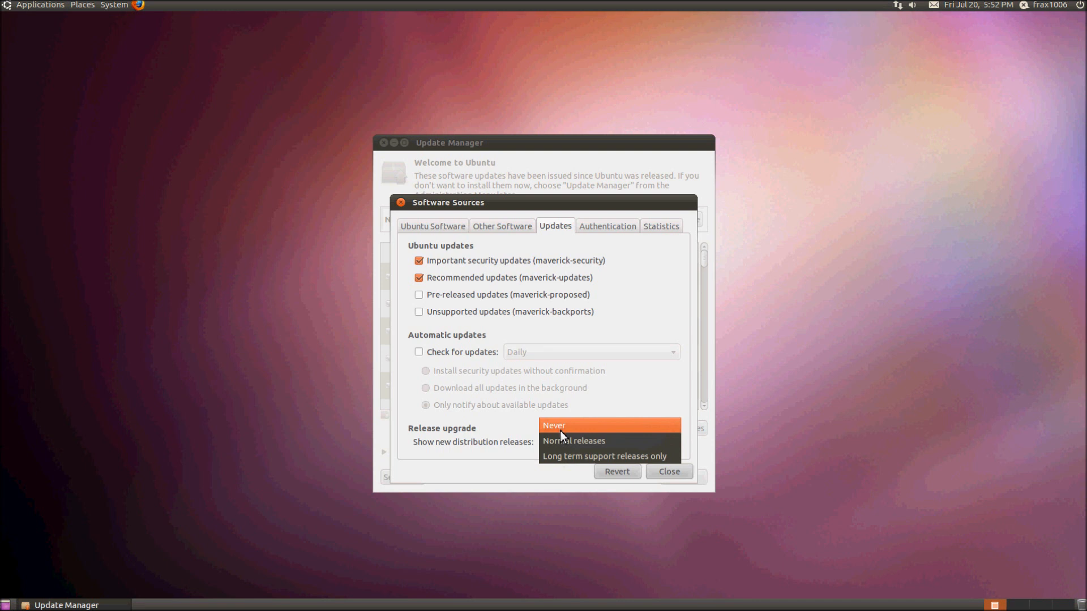
{"action": "left_click", "coordinate": [559, 430]}
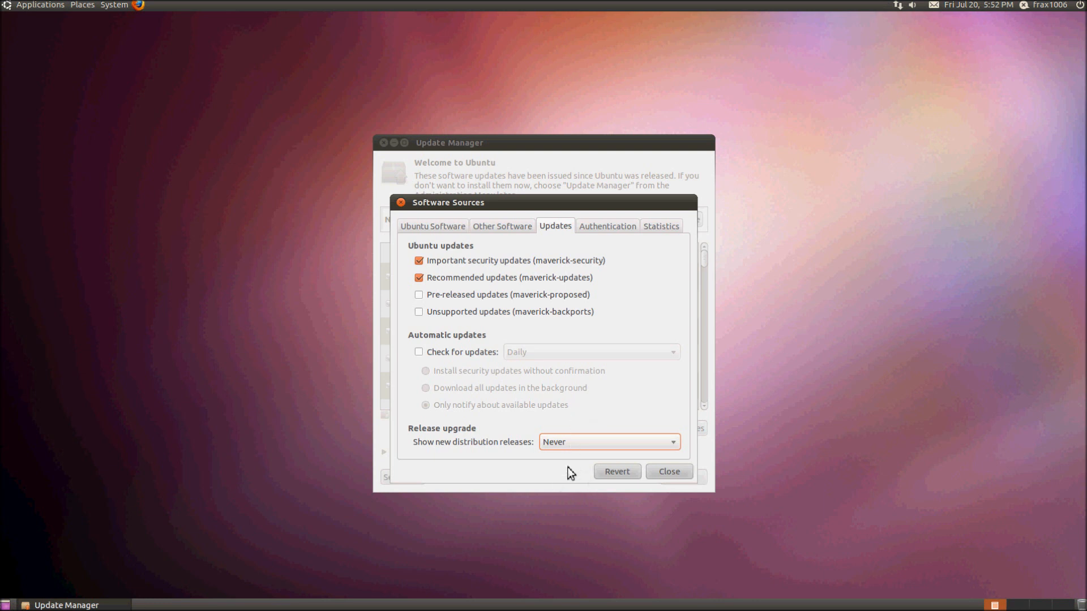
{"action": "left_click", "coordinate": [664, 477]}
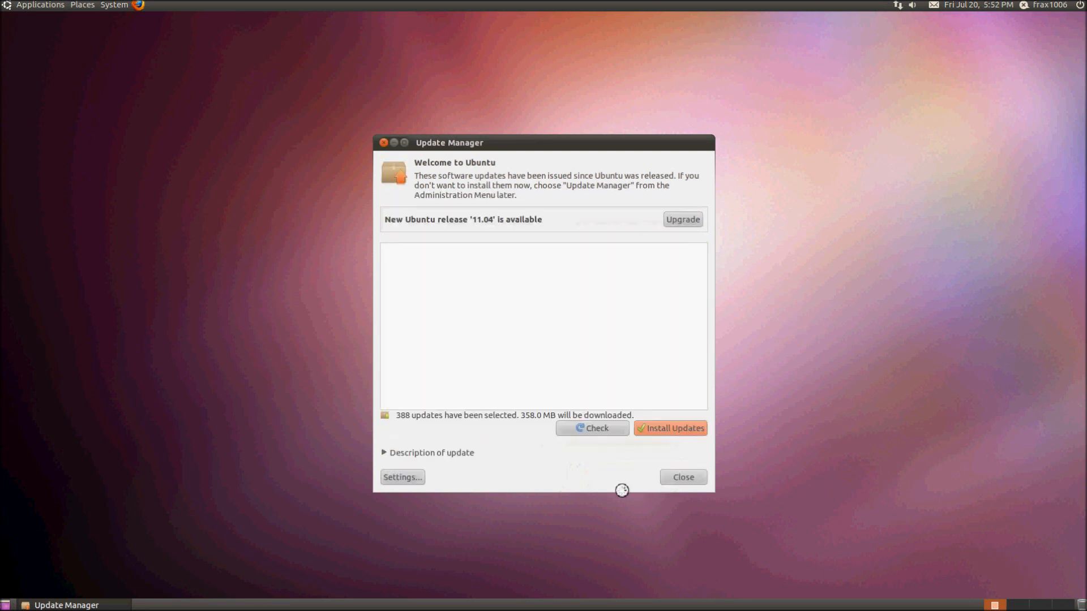
Start installing the 388 selected updates, authenticating with the account password.
{"action": "mouse_move", "coordinate": [710, 256]}
{"action": "left_mouse_down"}
{"action": "mouse_move", "coordinate": [711, 408]}
{"action": "mouse_move", "coordinate": [708, 246]}
{"action": "left_mouse_up"}
{"action": "left_click", "coordinate": [673, 433]}
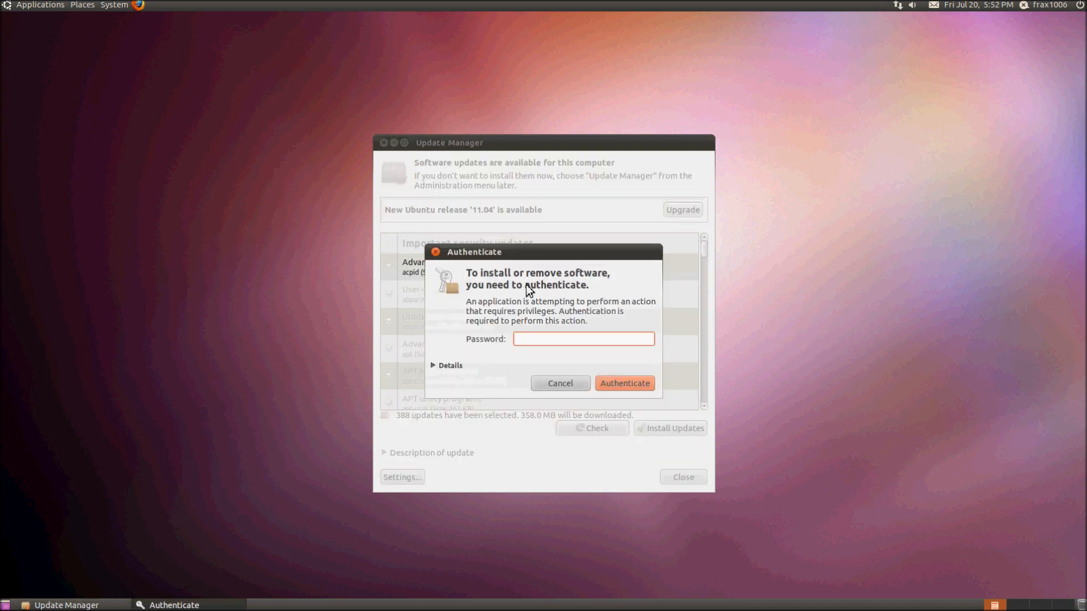
{"action": "type", "text": "******"}
{"action": "left_click", "coordinate": [627, 385]}
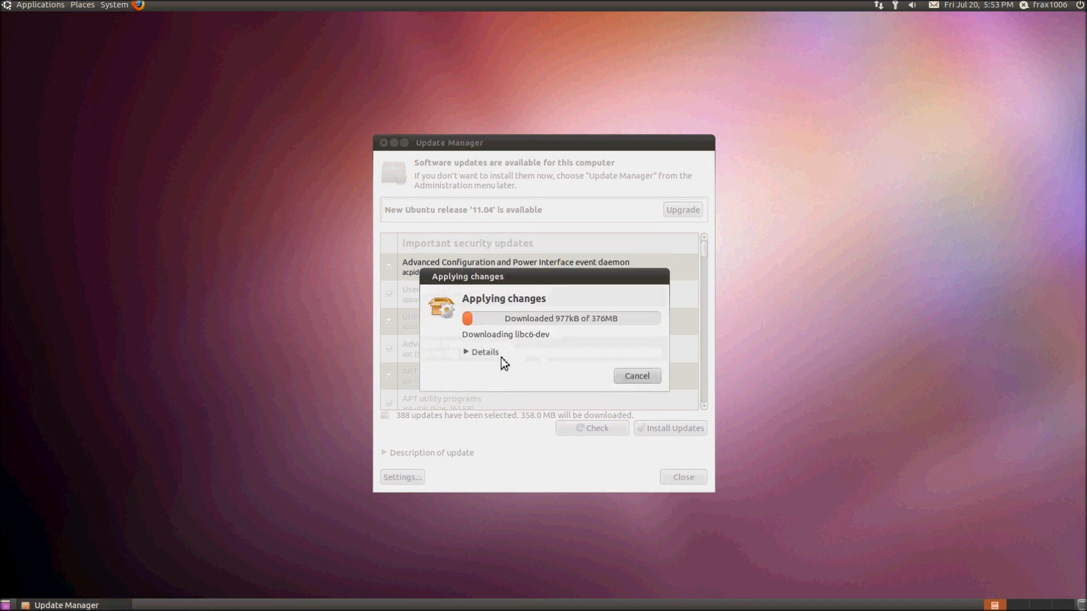
Follow the installation progress in the package details and terminal log until it finishes.
{"action": "left_click", "coordinate": [500, 356]}
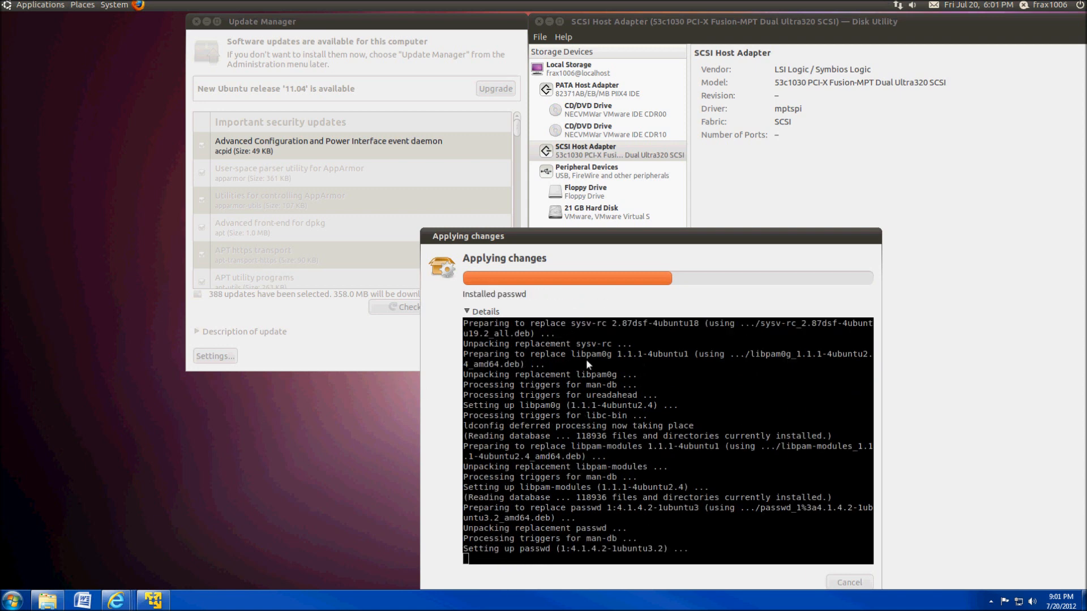
{"action": "left_click", "coordinate": [491, 314]}
{"action": "left_click", "coordinate": [489, 314]}
{"action": "left_click", "coordinate": [489, 315]}
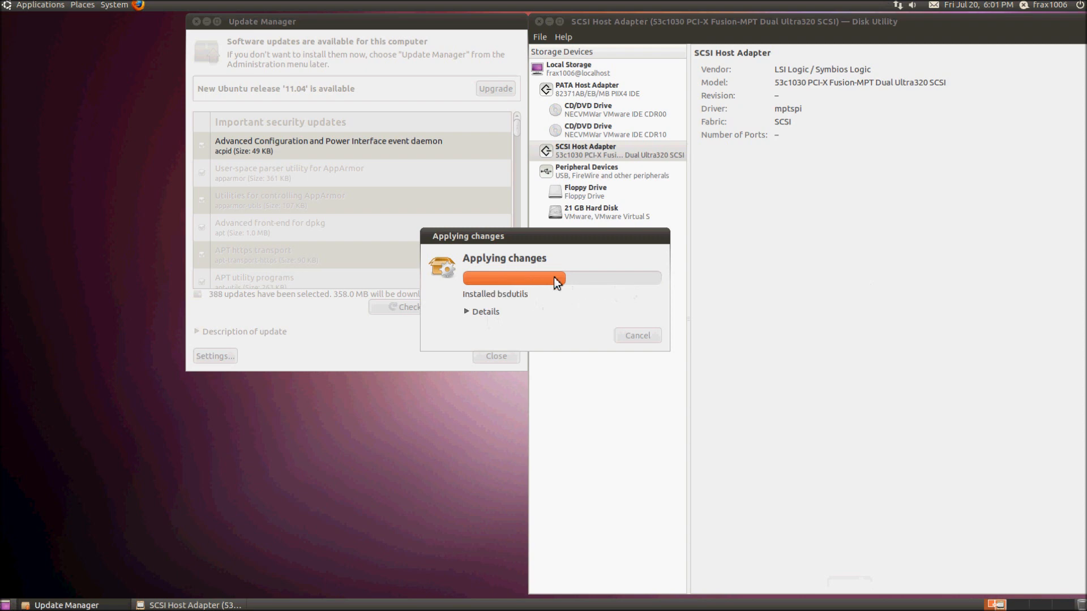
{"action": "left_click", "coordinate": [490, 318]}
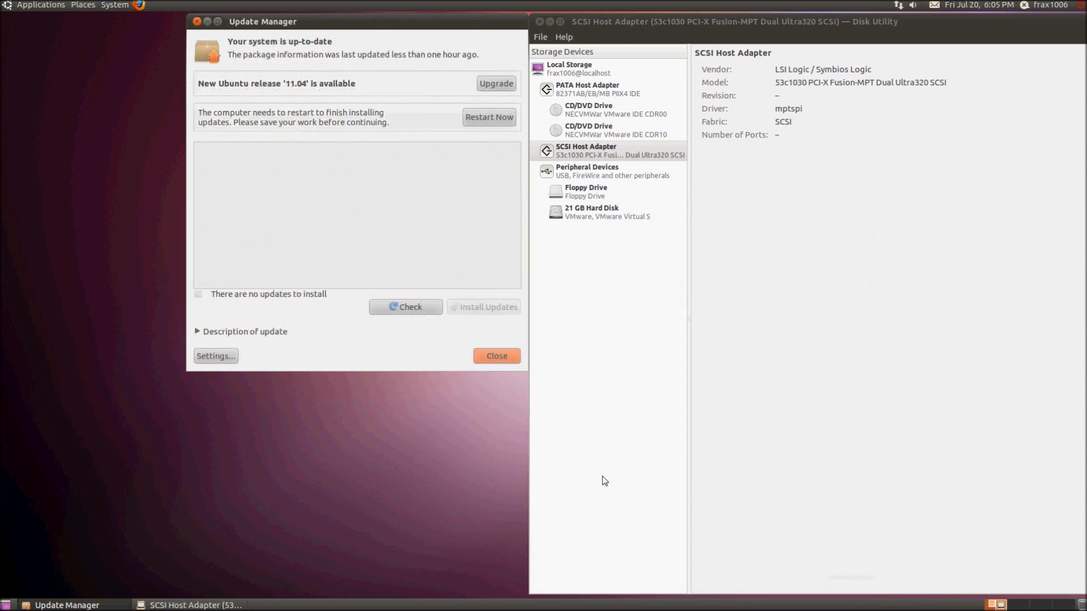
Close Disk Utility and the finished Update Manager.
{"action": "left_click", "coordinate": [540, 22]}
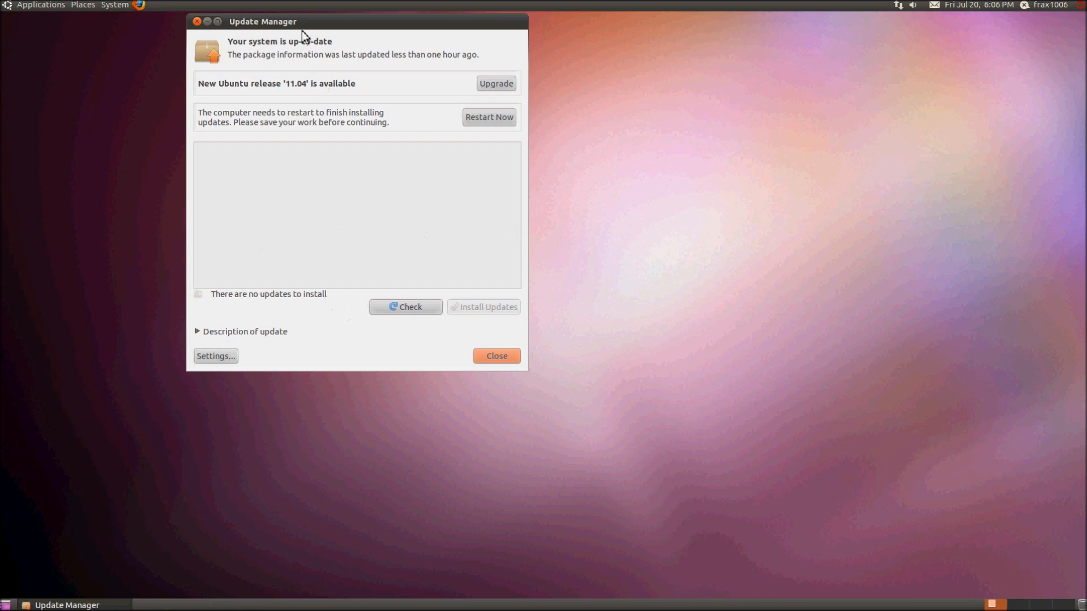
{"action": "left_click_drag", "start_coordinate": [300, 28], "coordinate": [609, 162]}
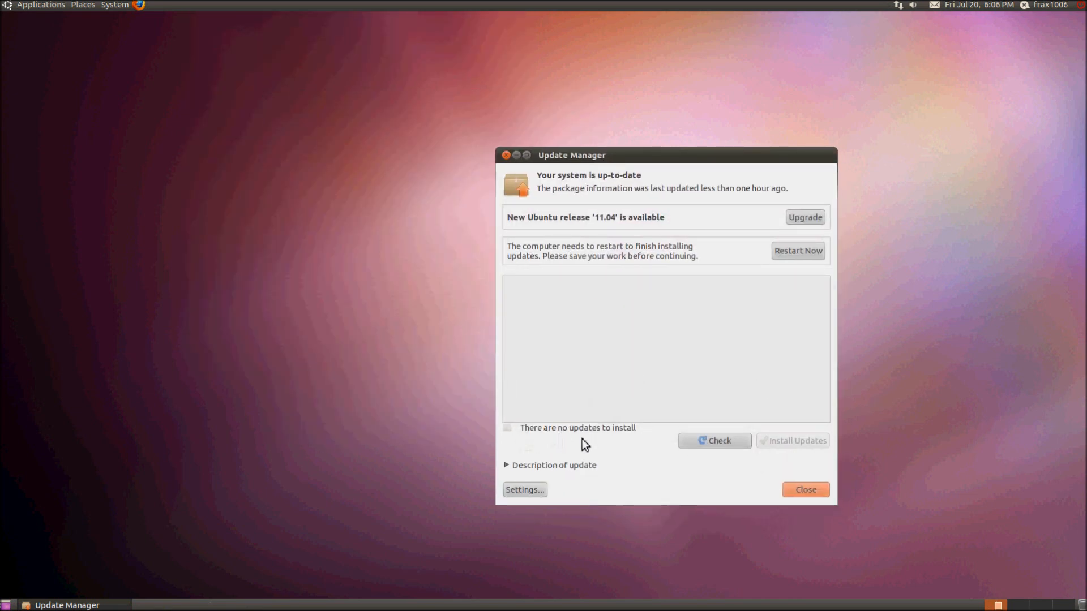
{"action": "left_click", "coordinate": [805, 490]}
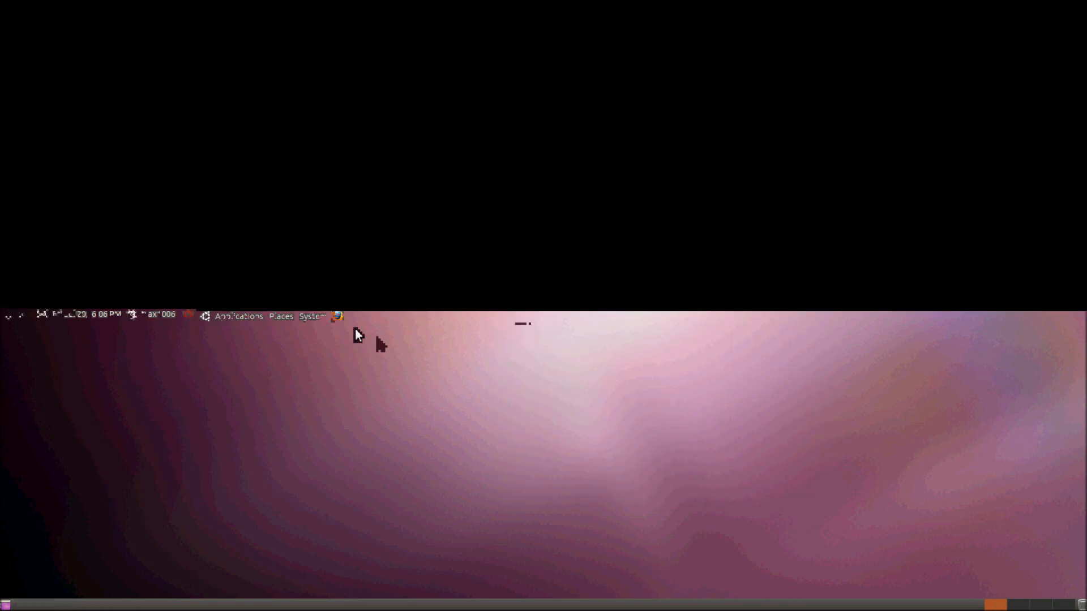
Disable screensaver activation and its screen lock, set idle time to 2 hours, then open Power Management.
{"action": "left_click", "coordinate": [115, 5]}
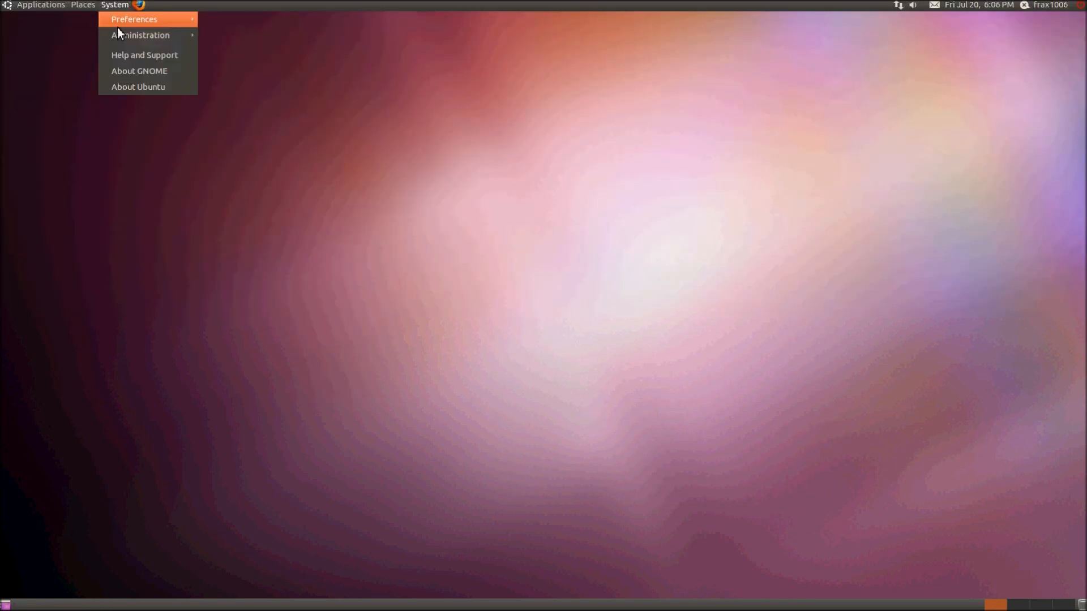
{"action": "mouse_move", "coordinate": [120, 28]}
{"action": "left_click", "coordinate": [555, 207]}
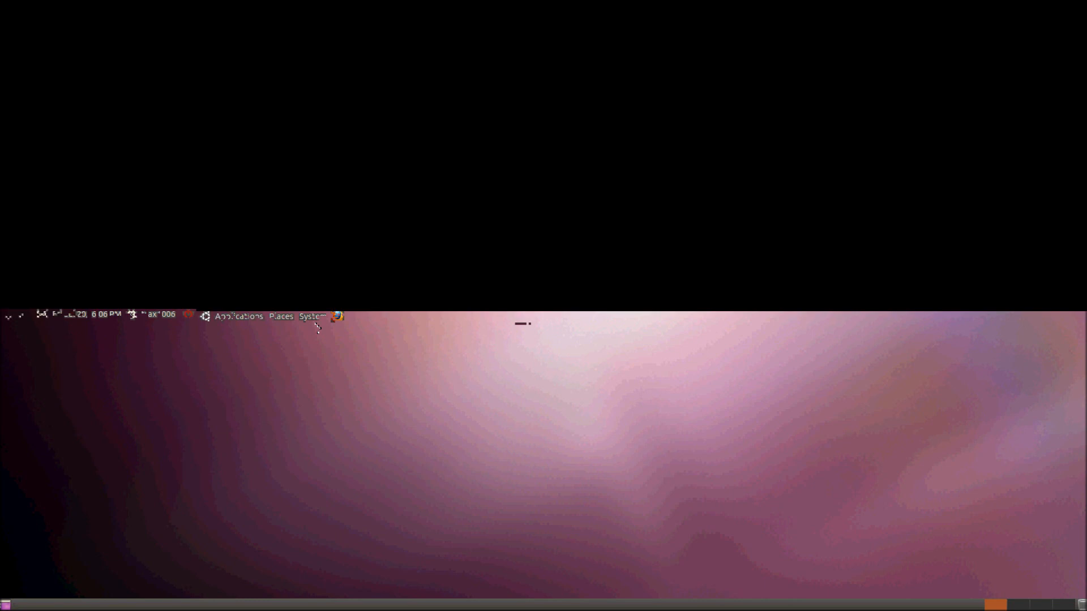
{"action": "left_click", "coordinate": [314, 318]}
{"action": "mouse_move", "coordinate": [323, 336]}
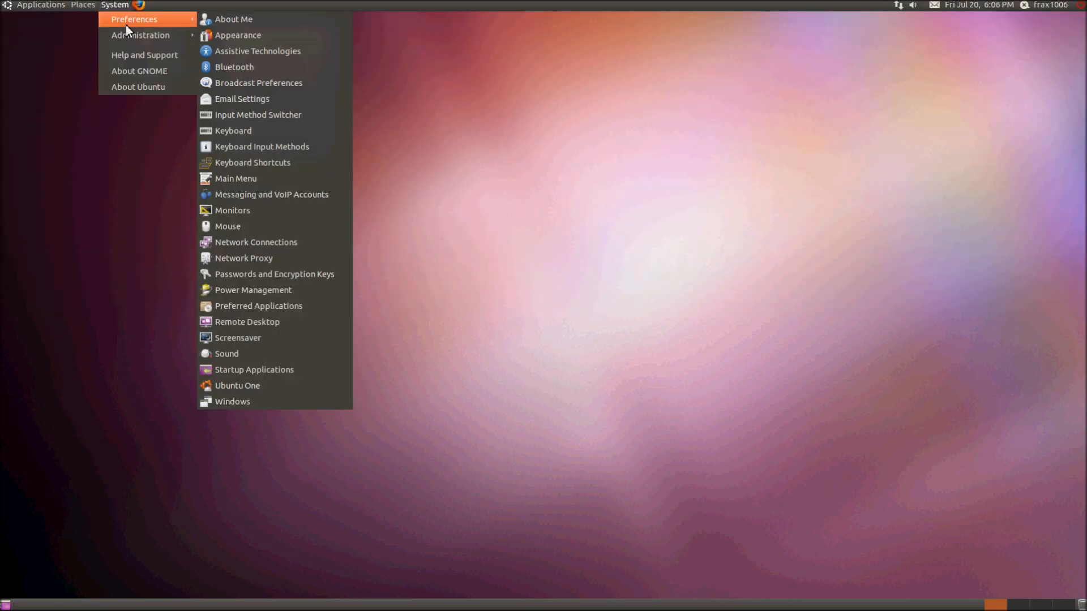
{"action": "left_click", "coordinate": [267, 341]}
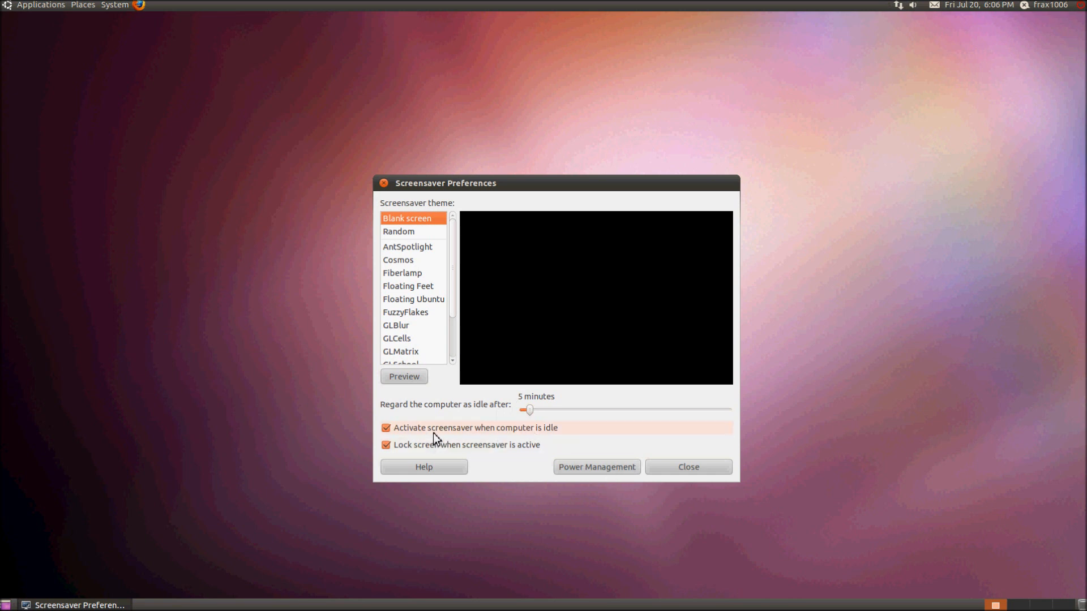
{"action": "left_click", "coordinate": [388, 429]}
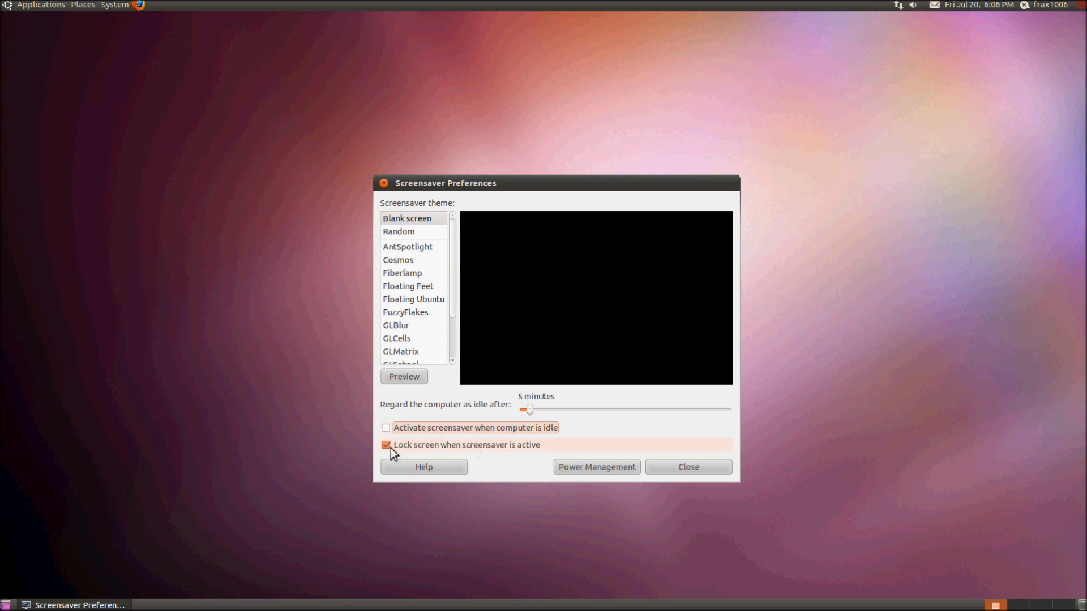
{"action": "left_click", "coordinate": [390, 447]}
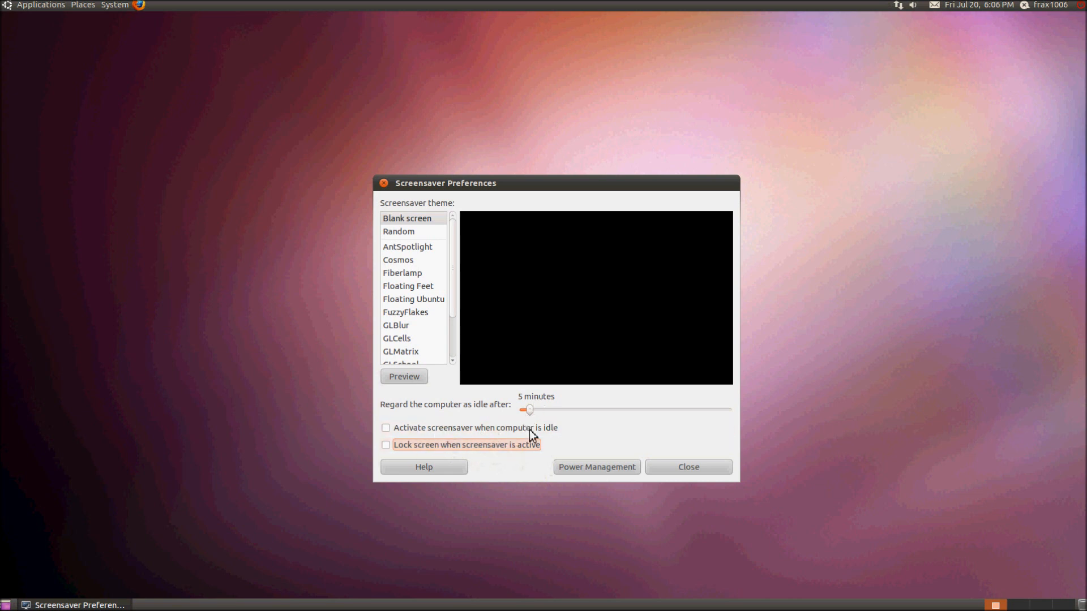
{"action": "left_click_drag", "start_coordinate": [539, 413], "coordinate": [797, 428]}
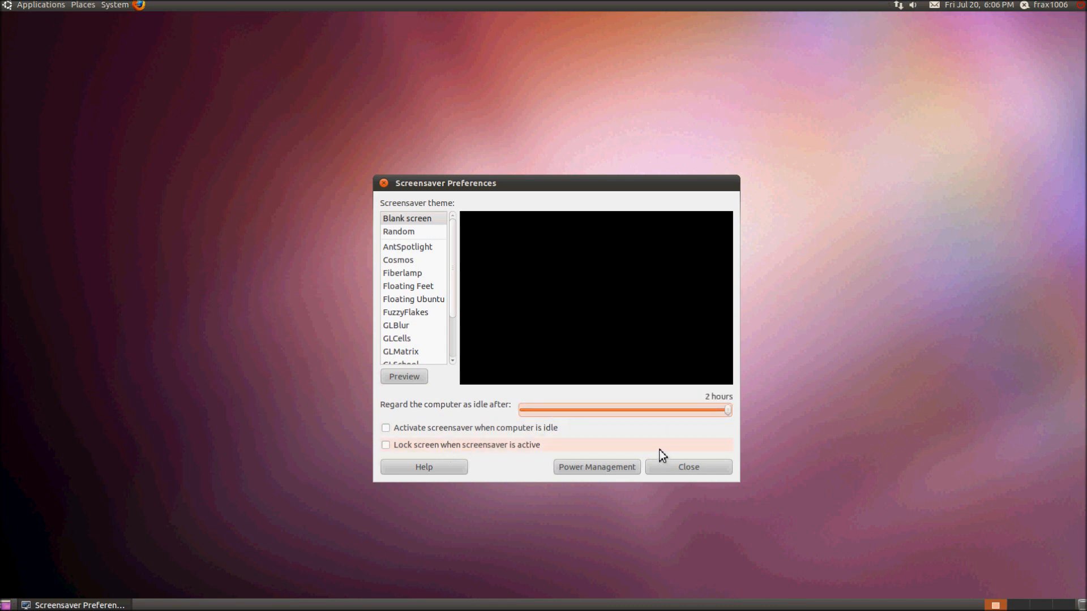
{"action": "left_click", "coordinate": [632, 471]}
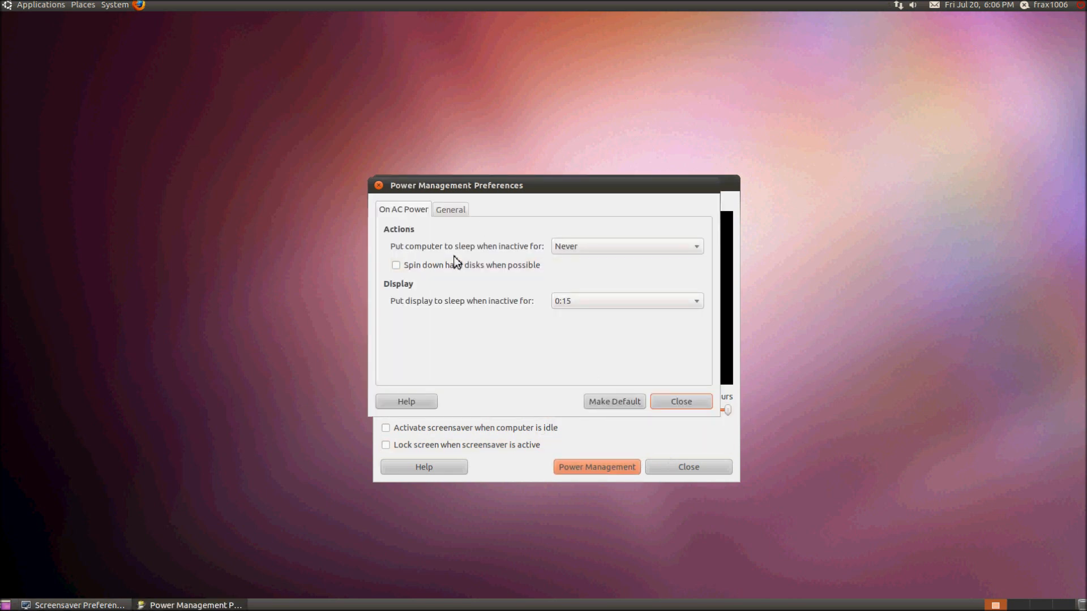
Keep computer sleep at Never, set display sleep to 0:15, and close Power Management Preferences.
{"action": "left_click", "coordinate": [583, 250]}
{"action": "left_click", "coordinate": [583, 250]}
{"action": "left_click", "coordinate": [528, 268]}
{"action": "left_click", "coordinate": [496, 269]}
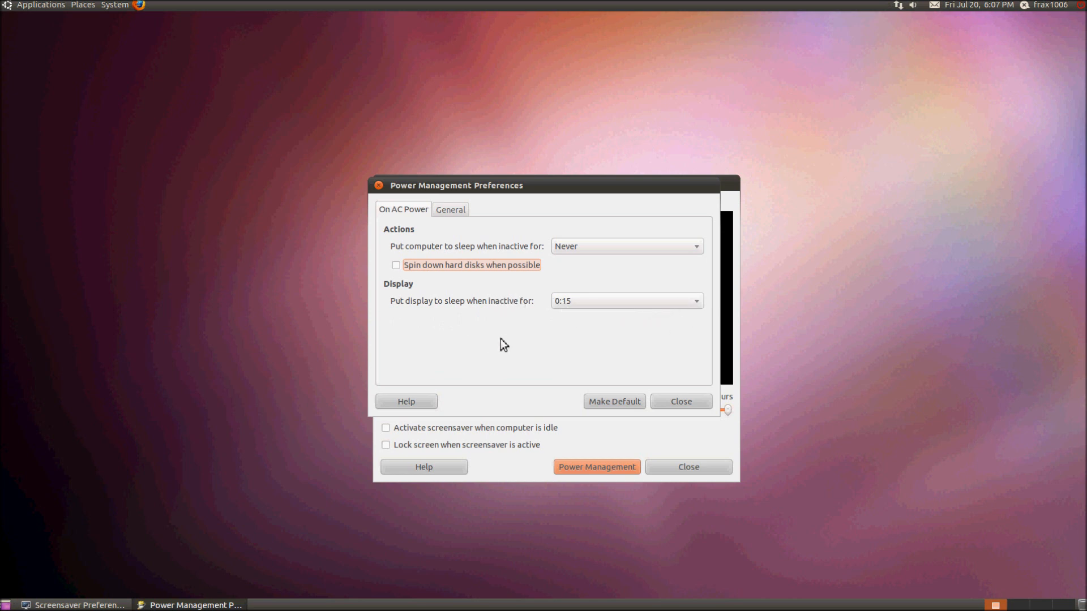
{"action": "left_click", "coordinate": [625, 301]}
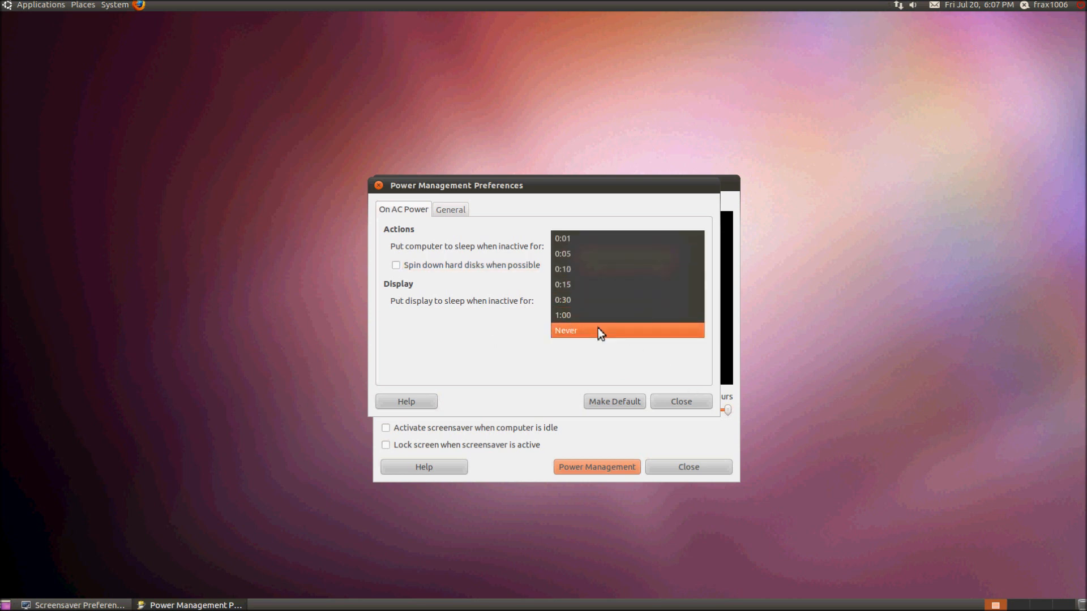
{"action": "left_click", "coordinate": [608, 289]}
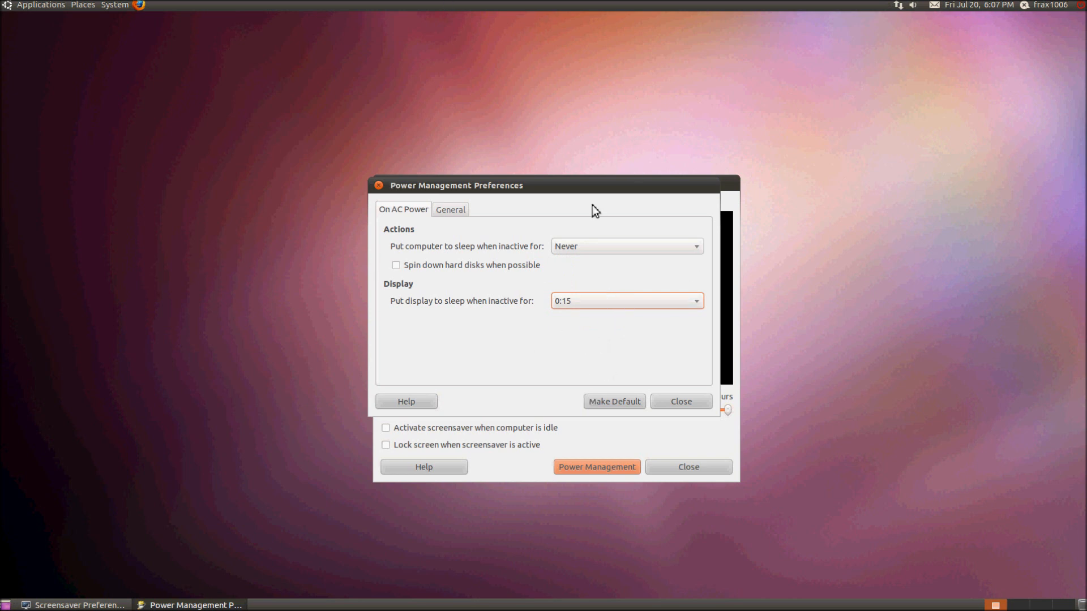
{"action": "left_click", "coordinate": [741, 5]}
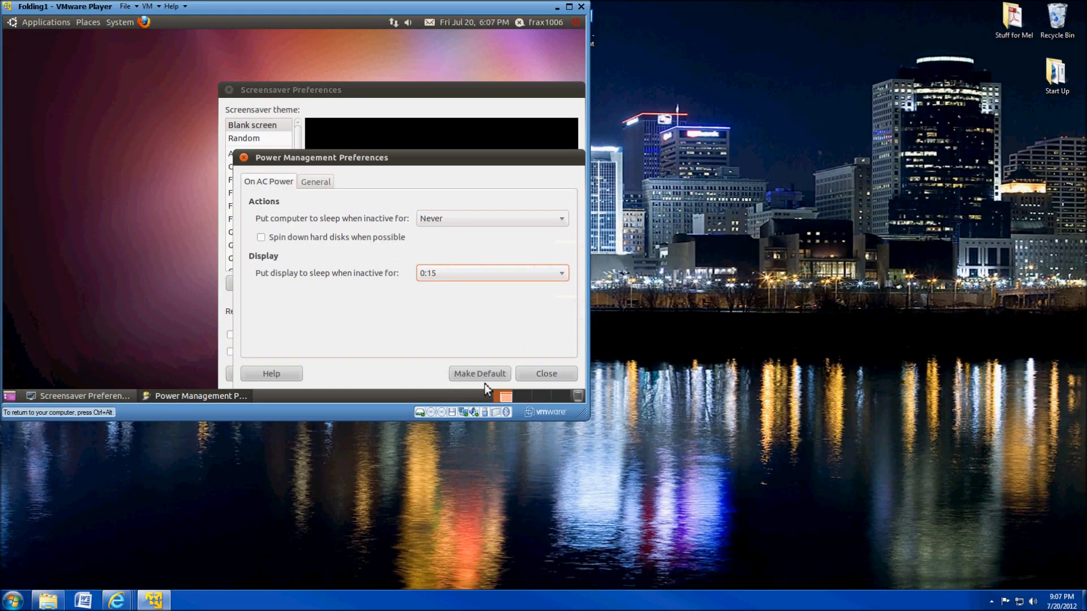
{"action": "left_click", "coordinate": [569, 7]}
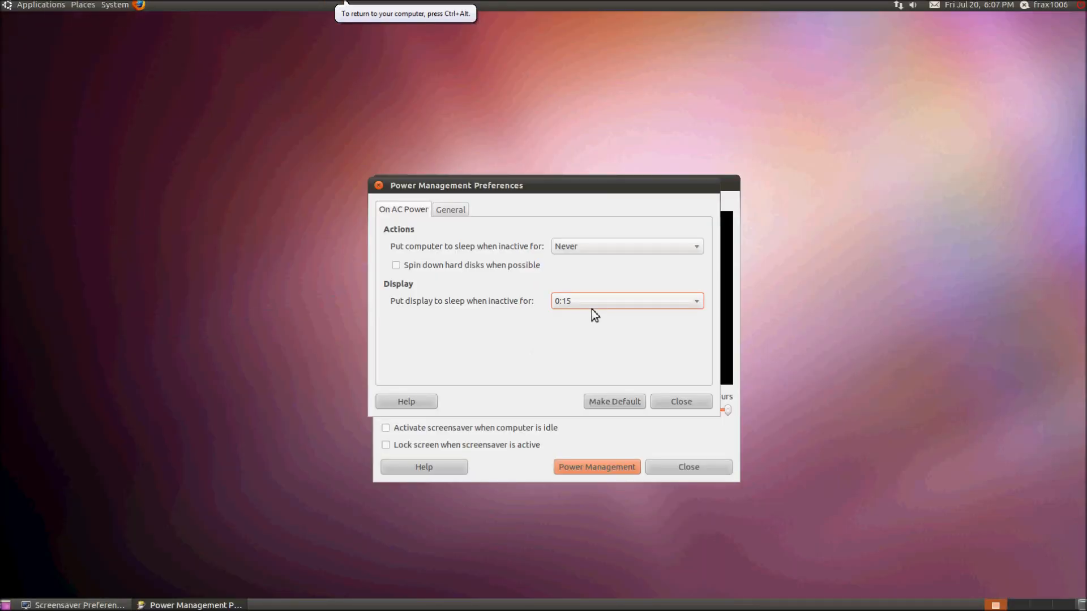
{"action": "left_click", "coordinate": [680, 402]}
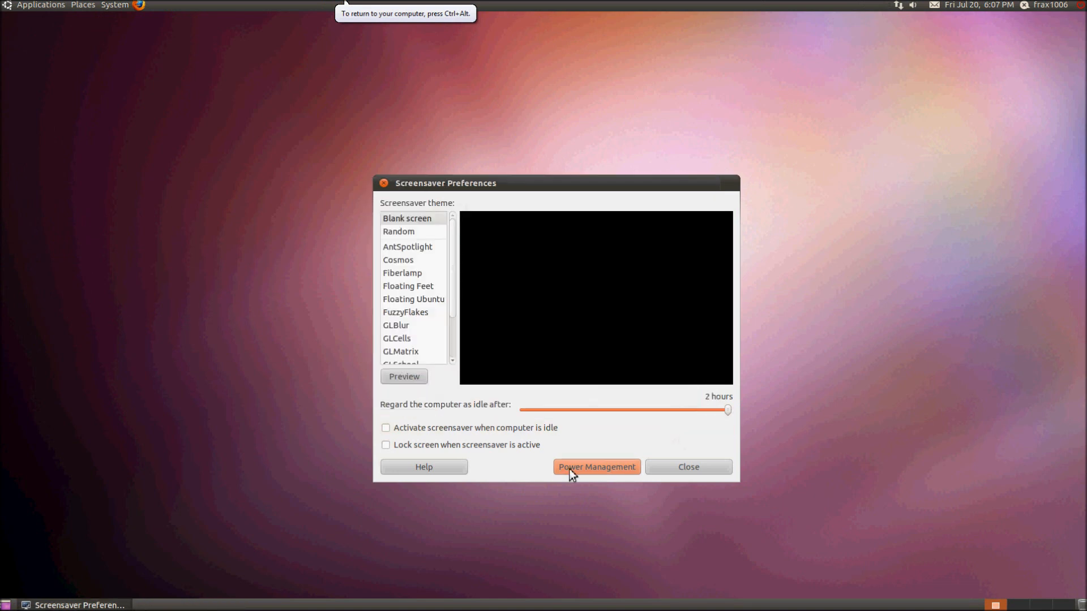
Close Screensaver Preferences, then briefly open and close the Login Screen settings.
{"action": "left_click", "coordinate": [681, 472]}
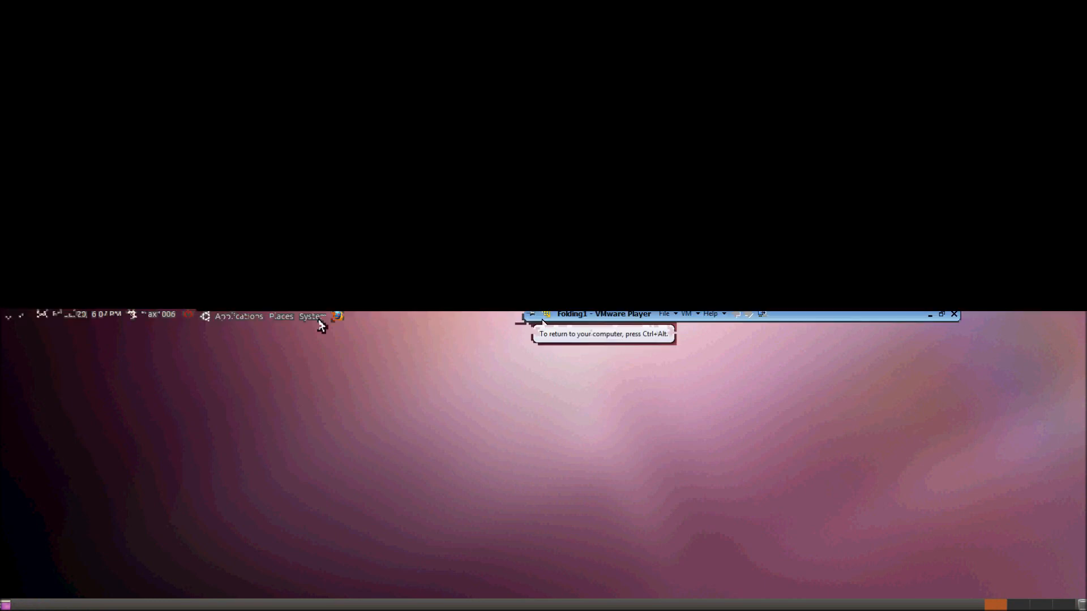
{"action": "left_click", "coordinate": [115, 5]}
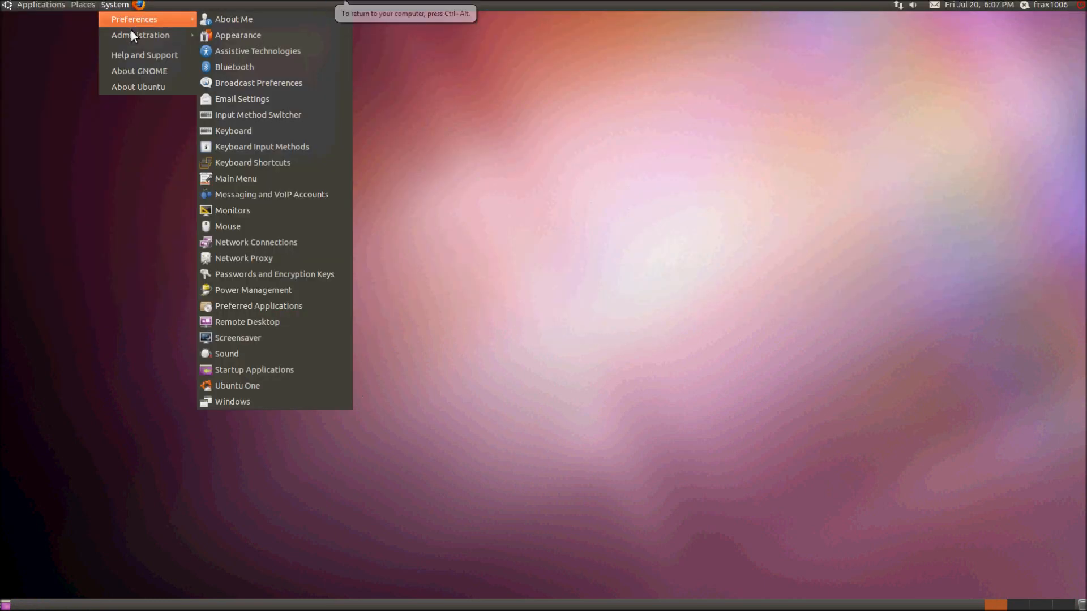
{"action": "mouse_move", "coordinate": [131, 32]}
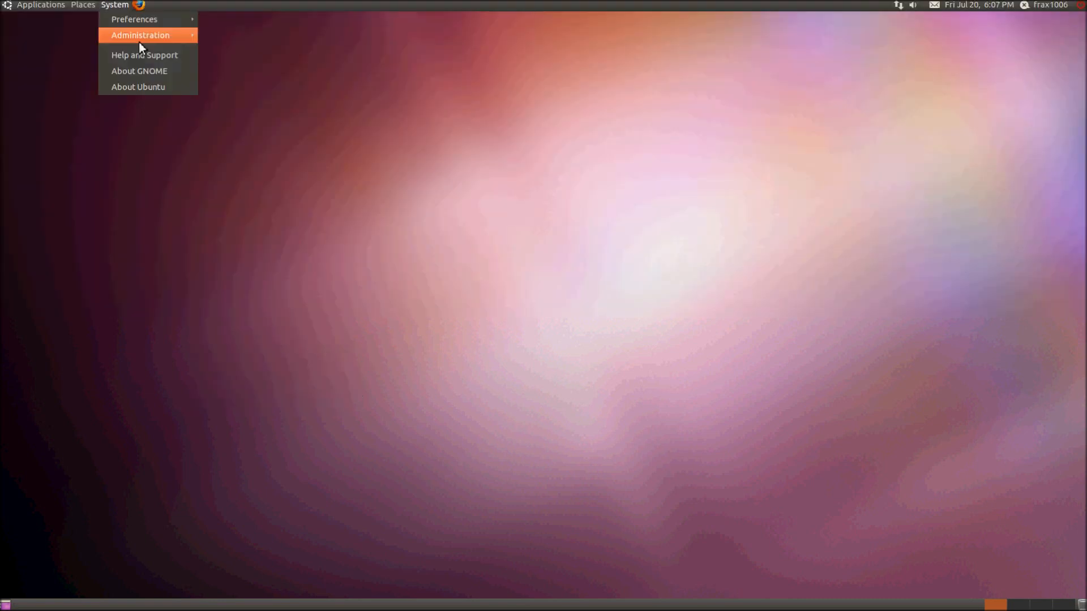
{"action": "left_click", "coordinate": [242, 115]}
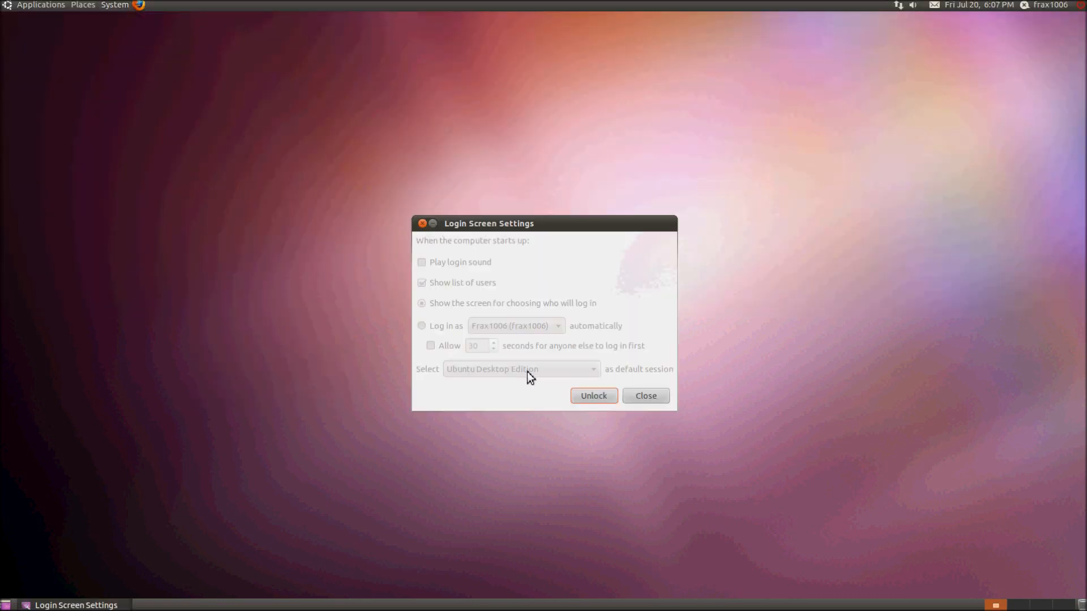
{"action": "left_click", "coordinate": [647, 396]}
{"action": "left_click", "coordinate": [114, 6]}
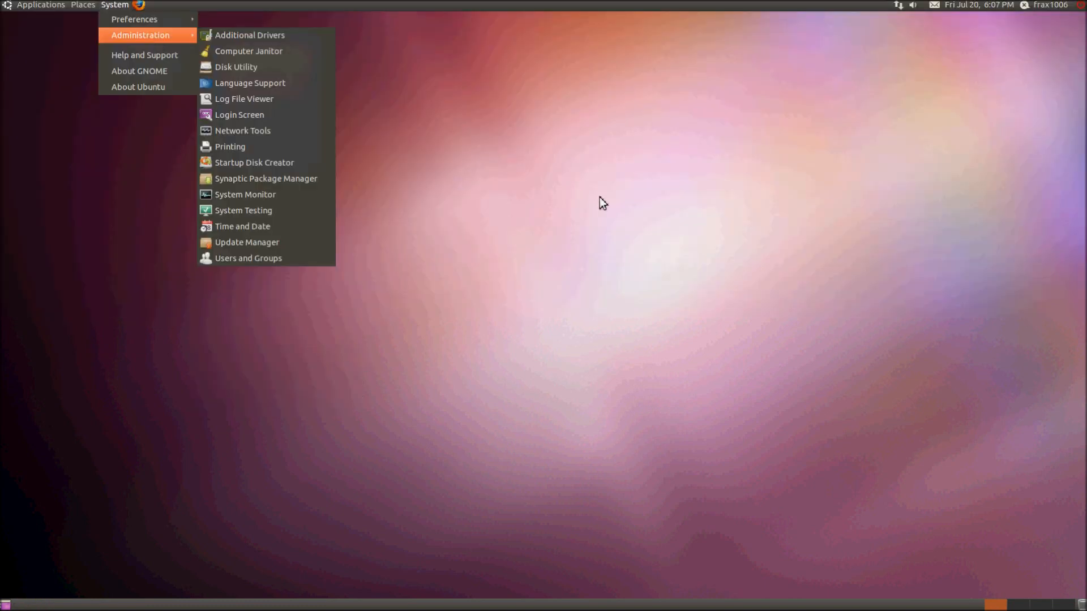
{"action": "left_click", "coordinate": [847, 343]}
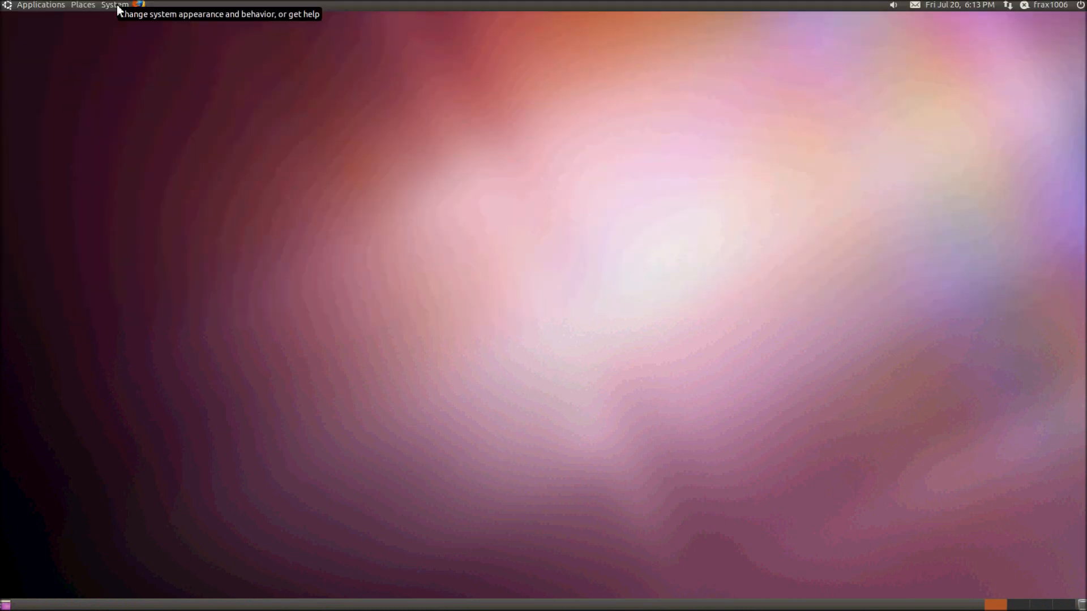
Open Login Screen settings and unlock them with the account password.
{"action": "left_click", "coordinate": [116, 5]}
{"action": "mouse_move", "coordinate": [142, 45]}
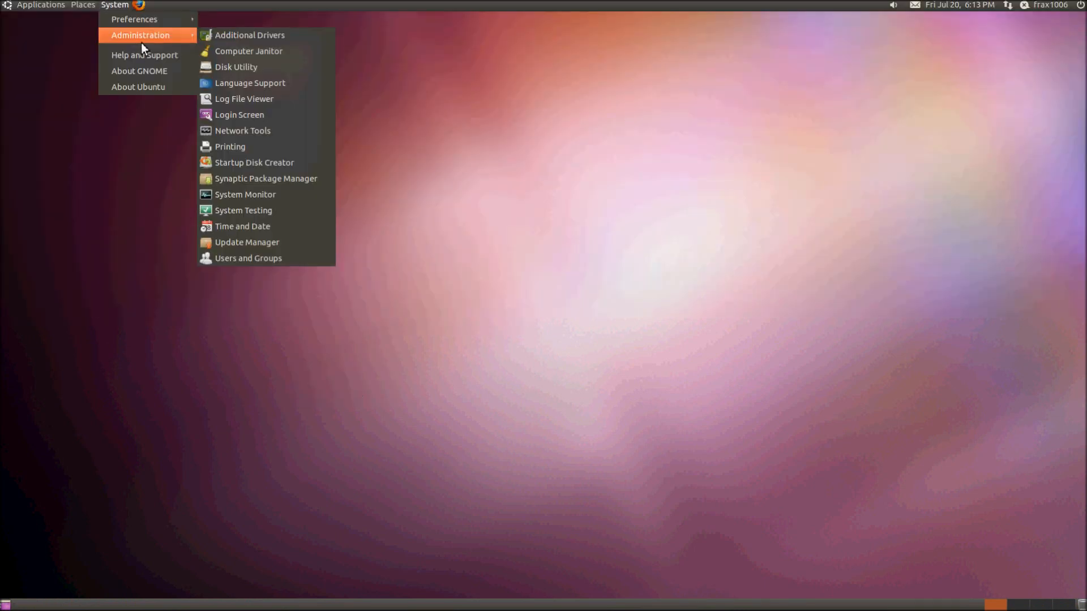
{"action": "left_click", "coordinate": [257, 120]}
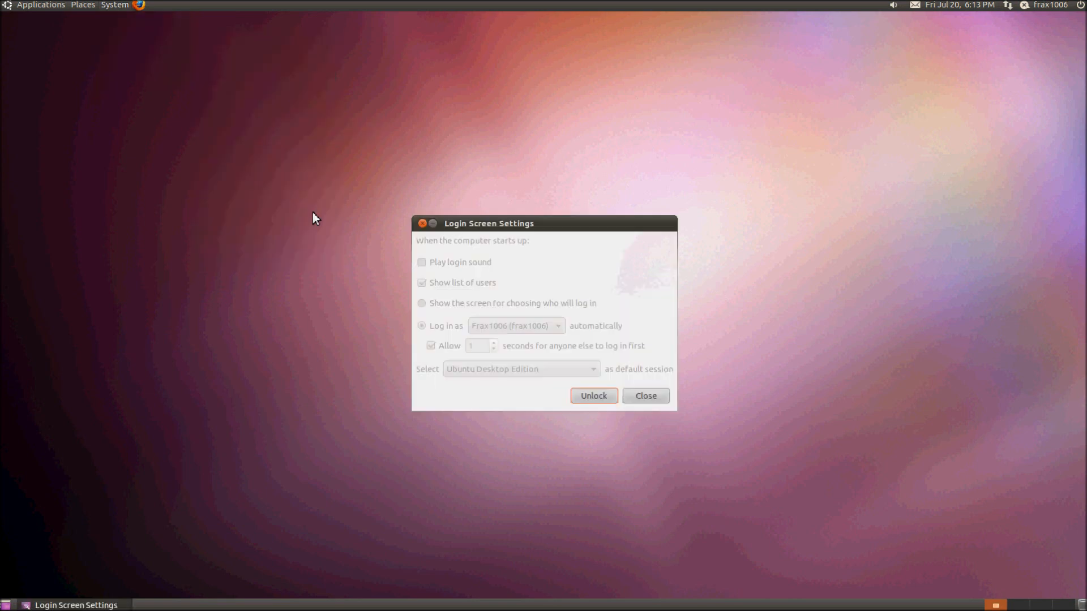
{"action": "left_click", "coordinate": [598, 399]}
{"action": "type", "text": "••••••"}
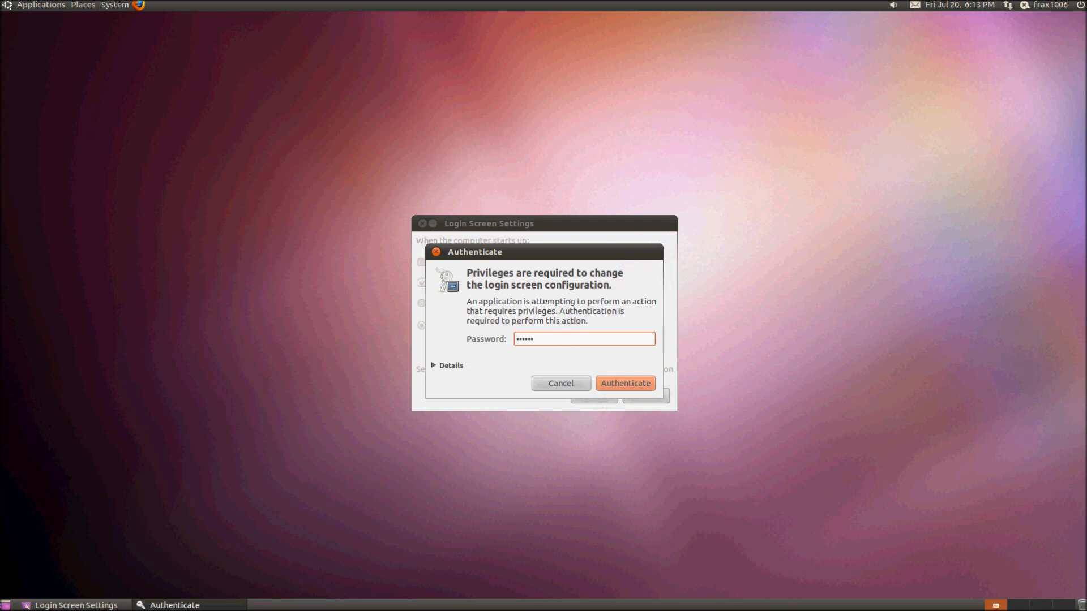
{"action": "key", "text": "Return"}
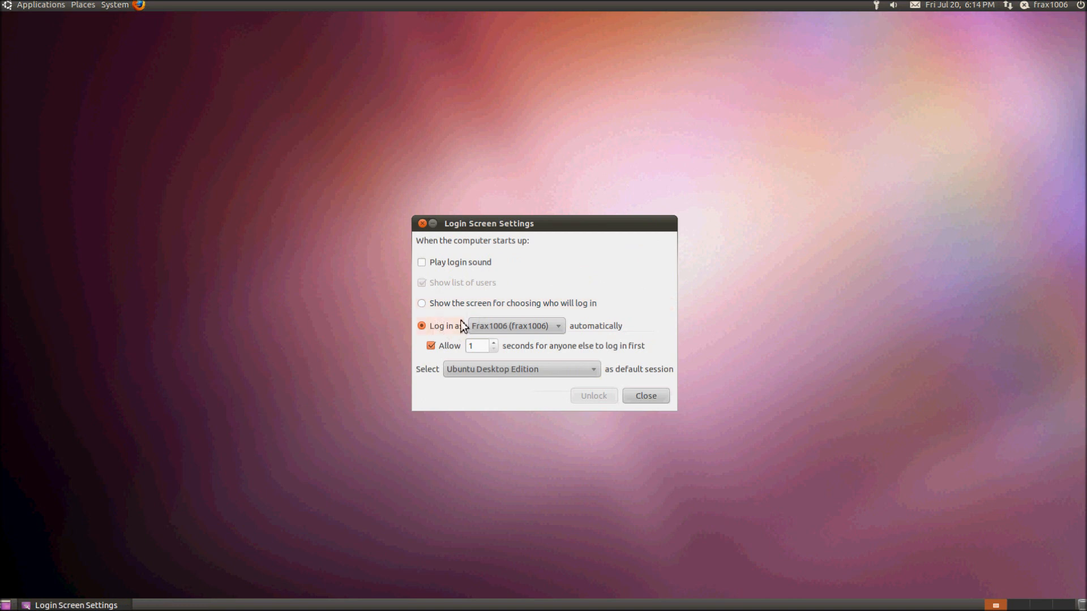
Choose automatic login for the user with a 1-second wait, then close the settings.
{"action": "left_click", "coordinate": [426, 308]}
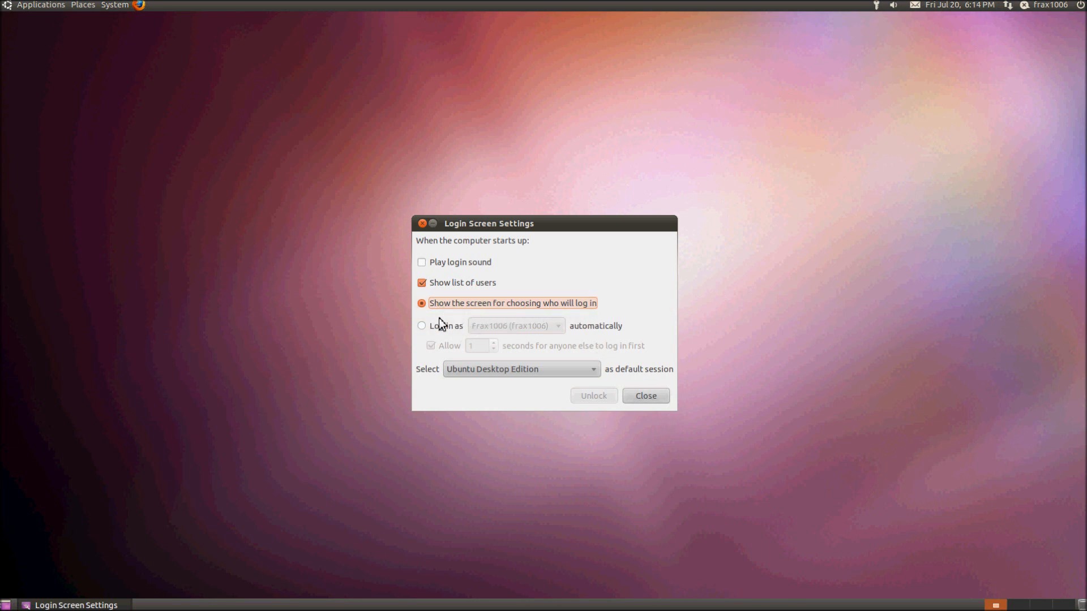
{"action": "left_click", "coordinate": [428, 329]}
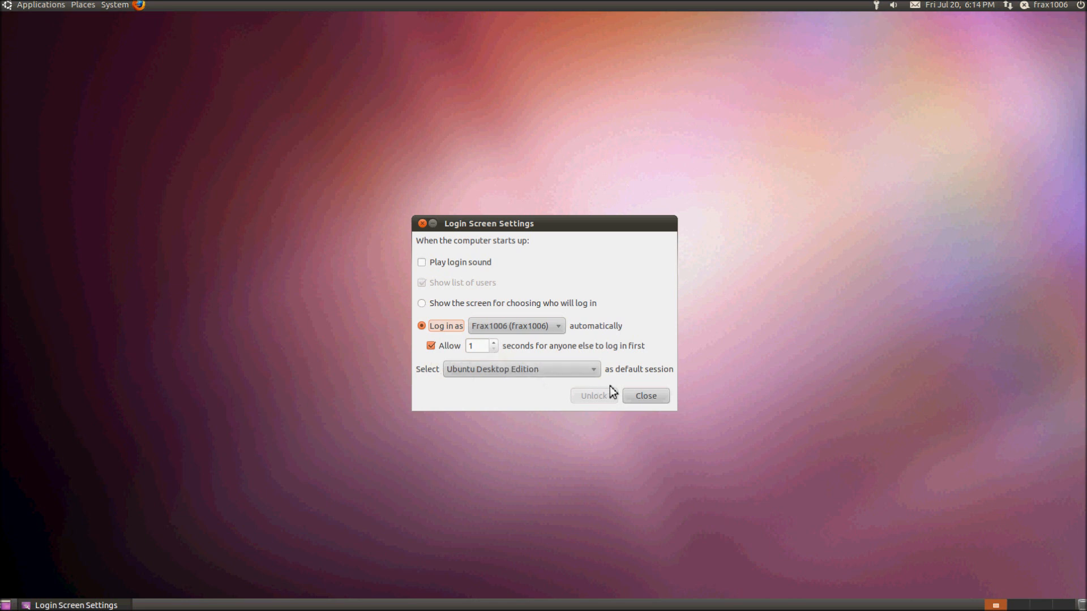
{"action": "left_click", "coordinate": [645, 396]}
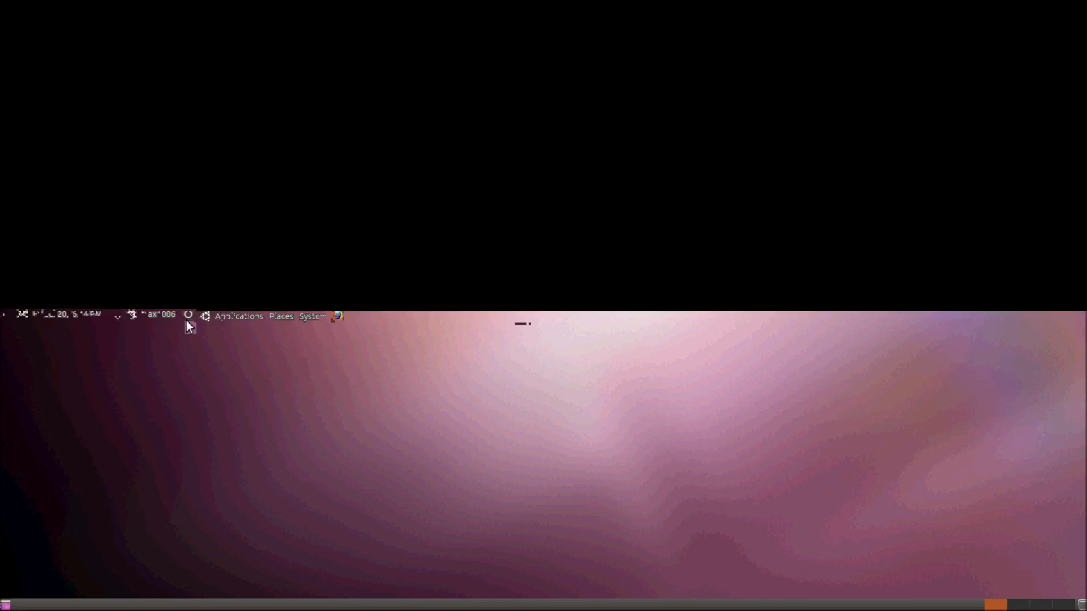
{"action": "left_click", "coordinate": [1081, 8]}
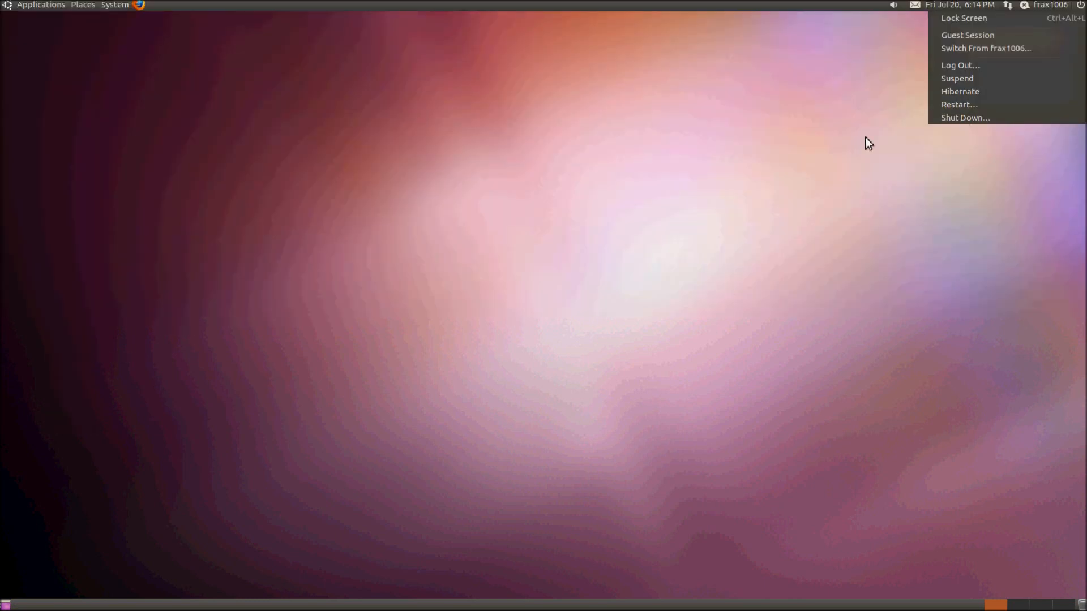
{"action": "left_click", "coordinate": [648, 157]}
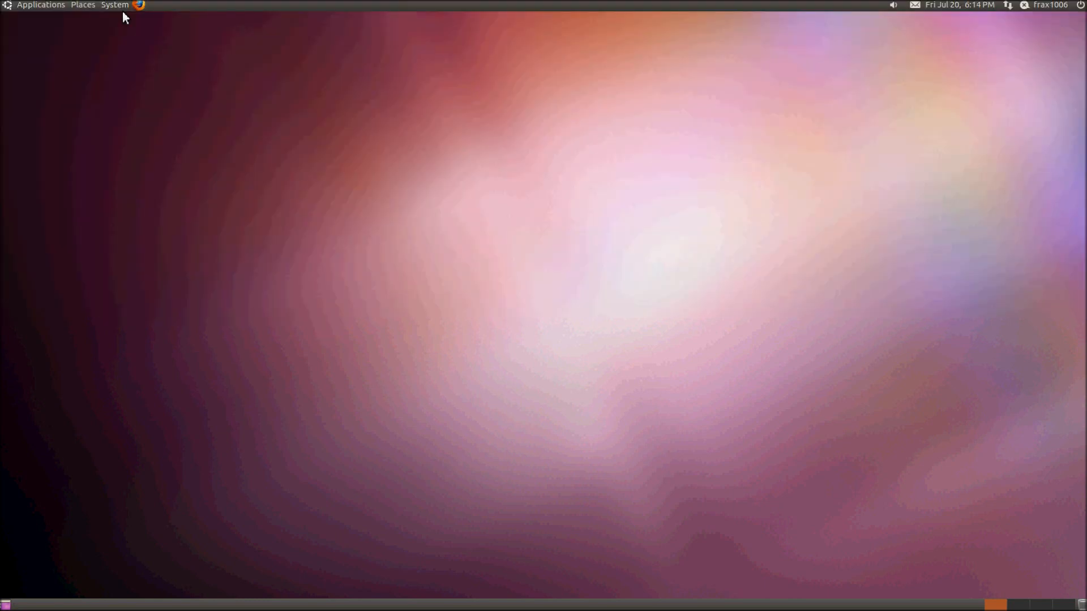
{"action": "left_click", "coordinate": [118, 5]}
{"action": "mouse_move", "coordinate": [126, 40]}
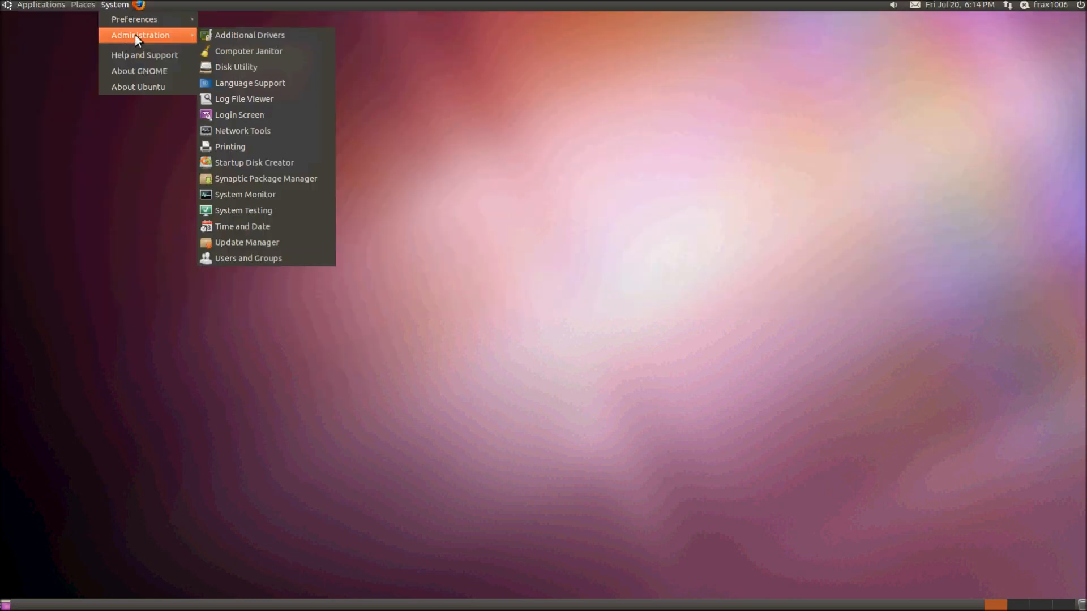
{"action": "left_click", "coordinate": [488, 209]}
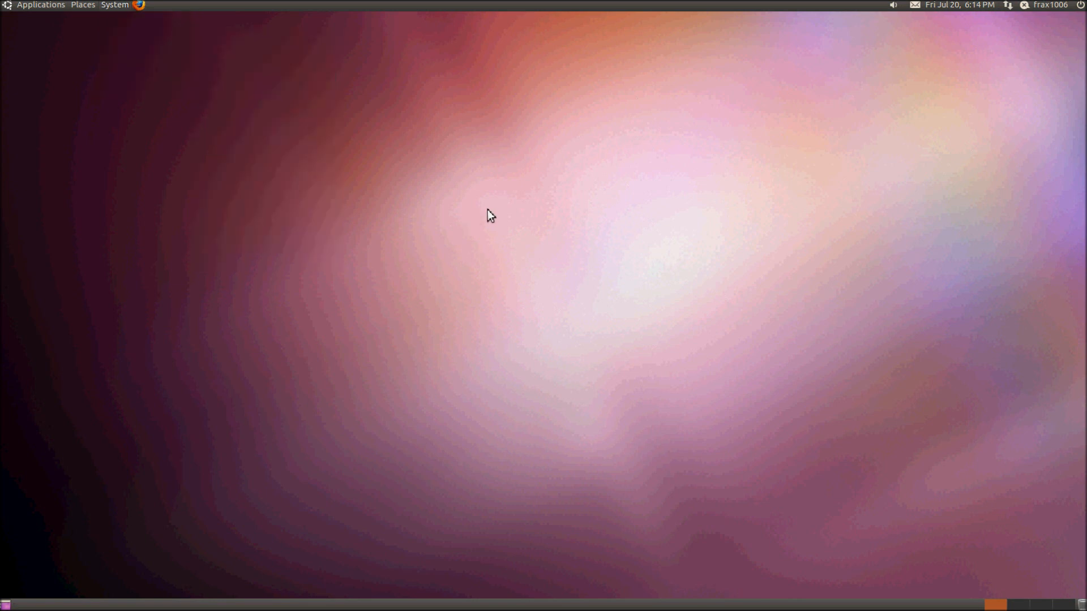